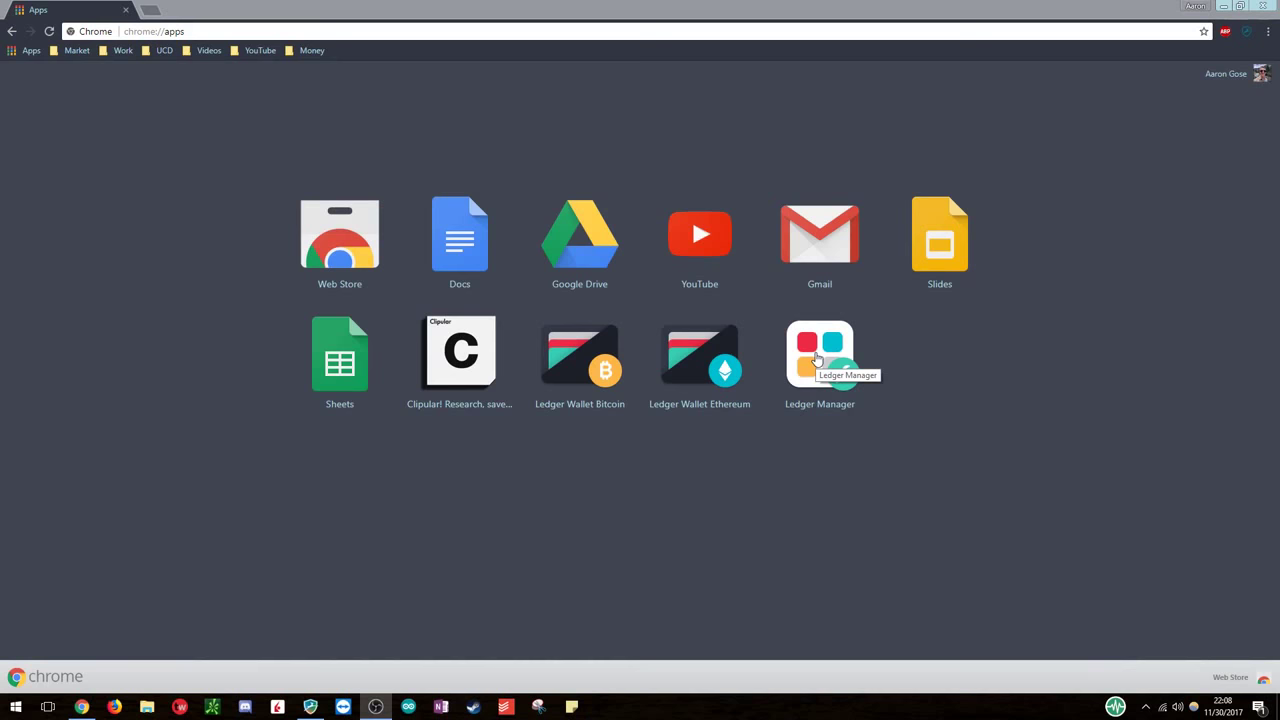
Open Ledger Manager and look through the full list of applications available for the device.
left_click(816, 360)
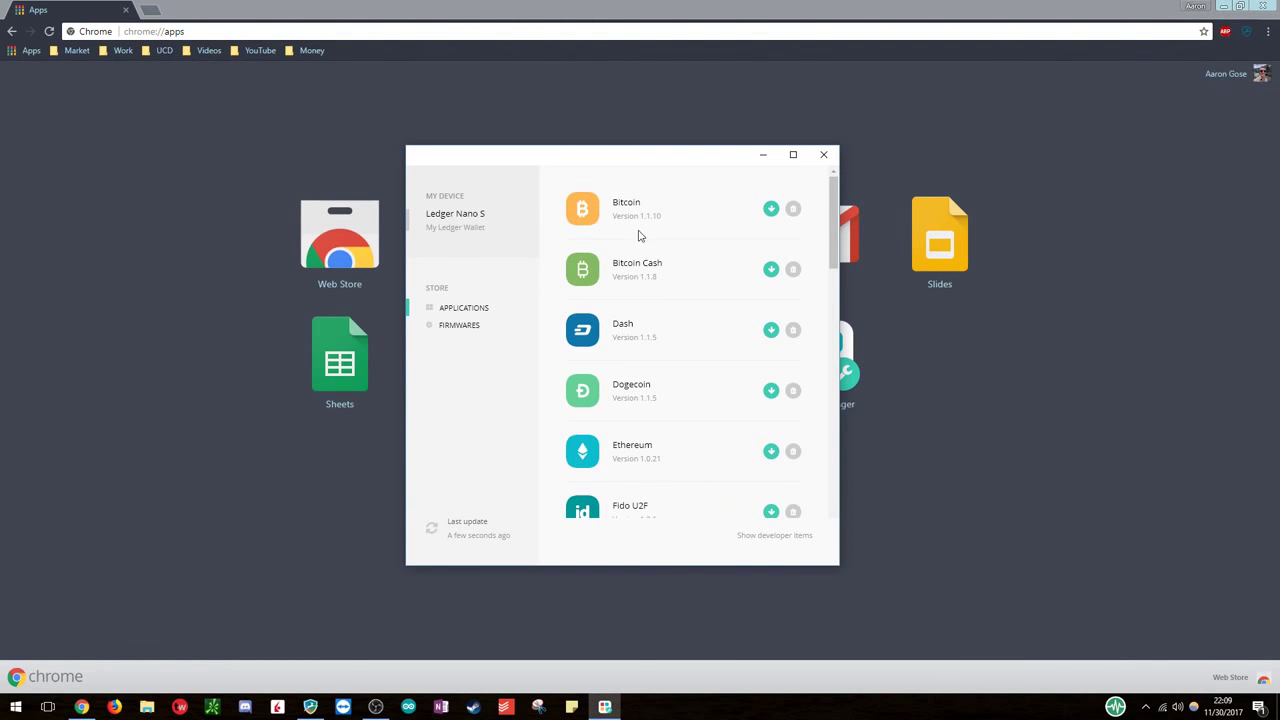
scroll(655, 272, "down", 3)
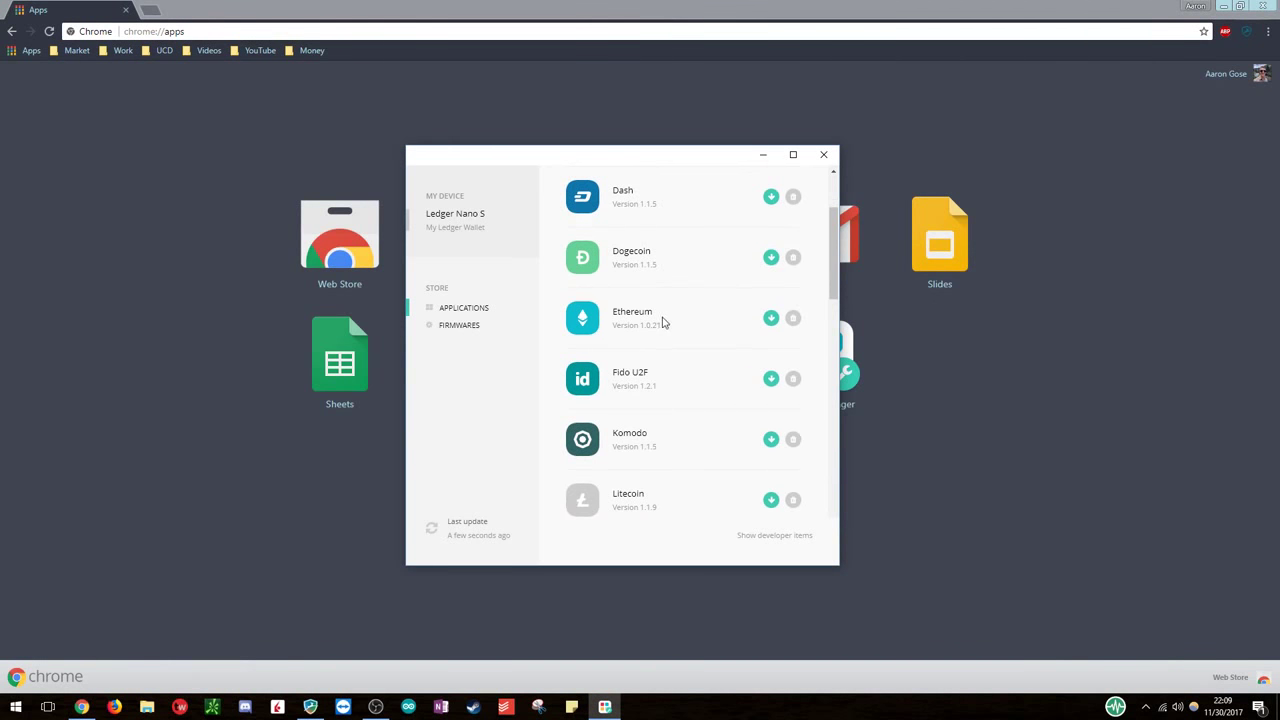
scroll(660, 326, "down", 3)
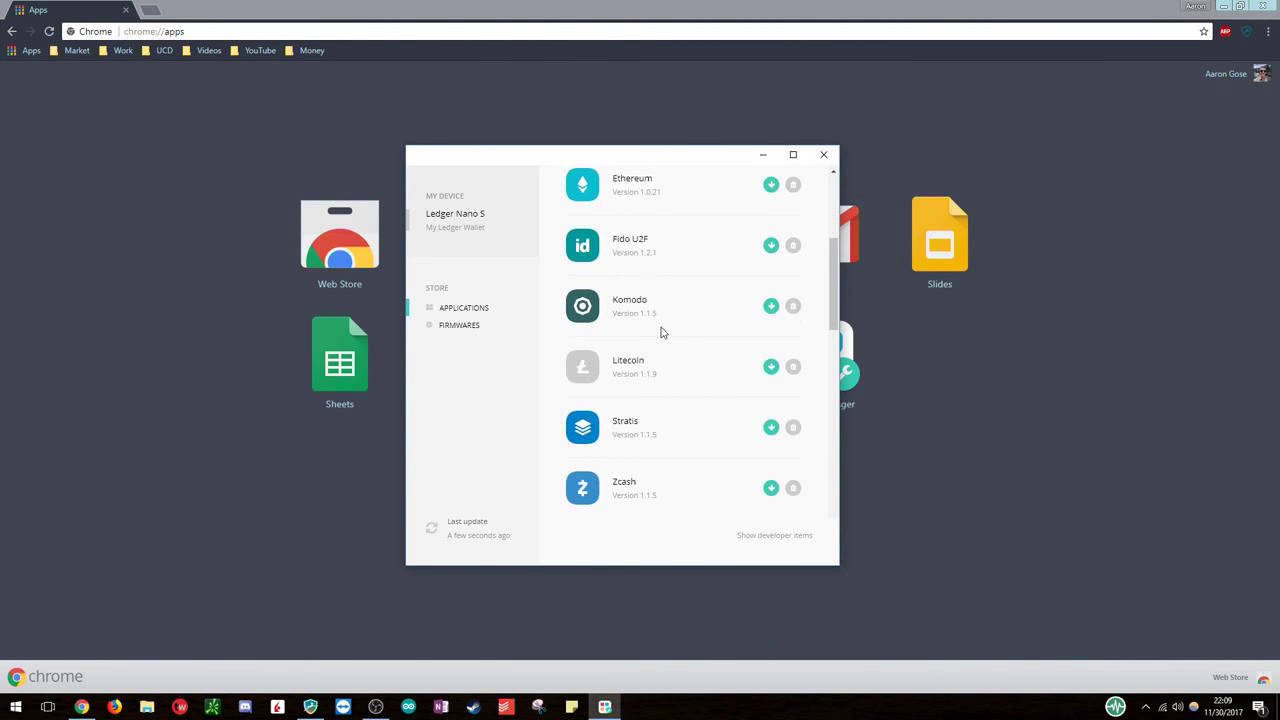
scroll(660, 332, "down", 10)
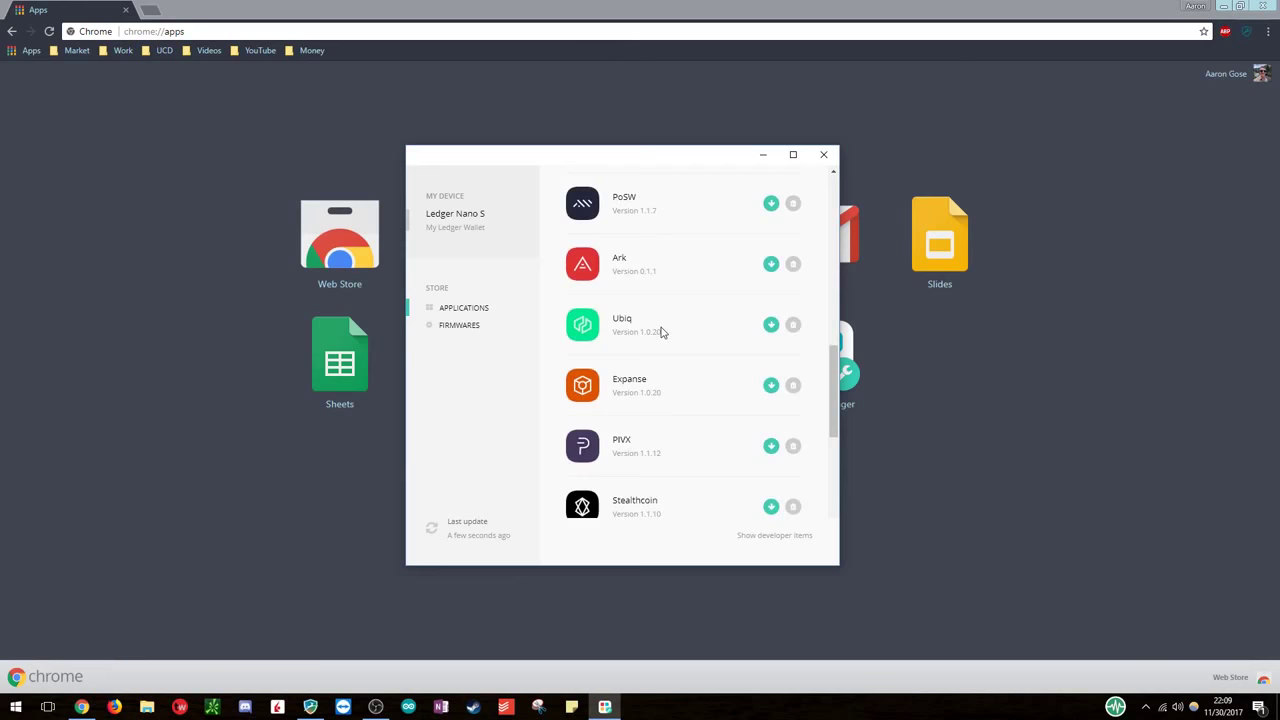
scroll(660, 332, "down", 8)
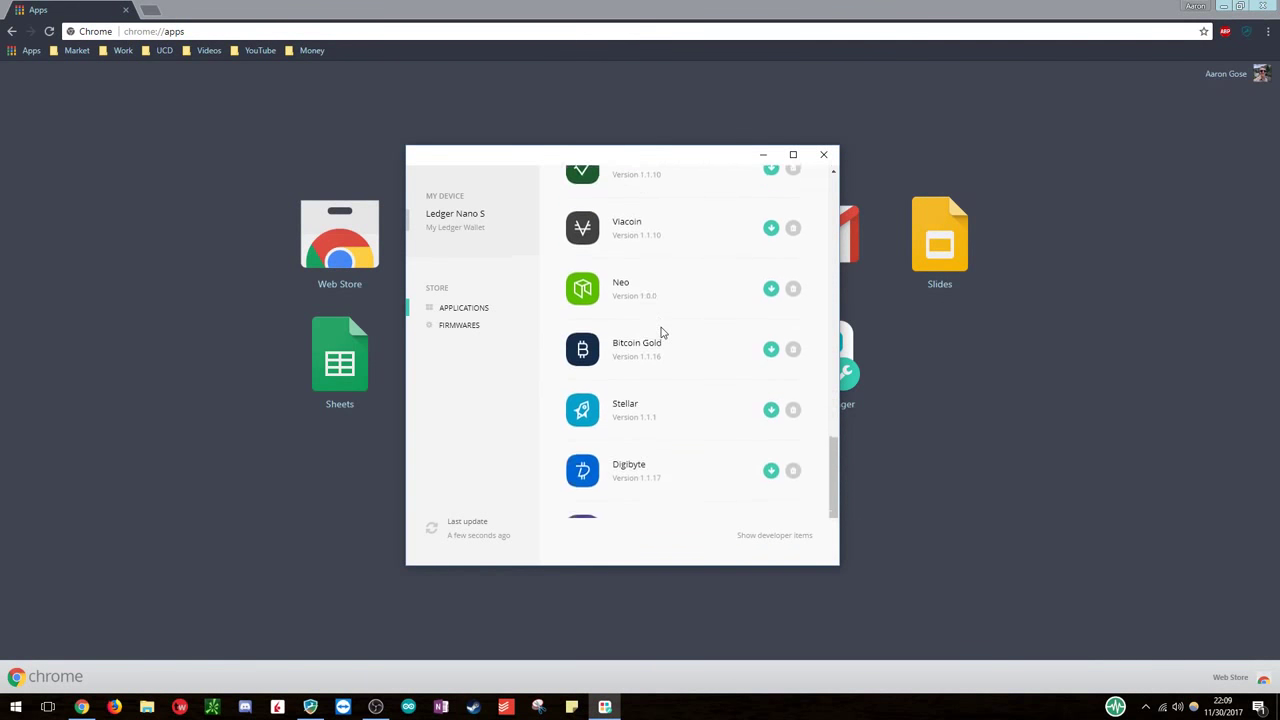
scroll(660, 332, "down", 1)
scroll(660, 332, "up", 8)
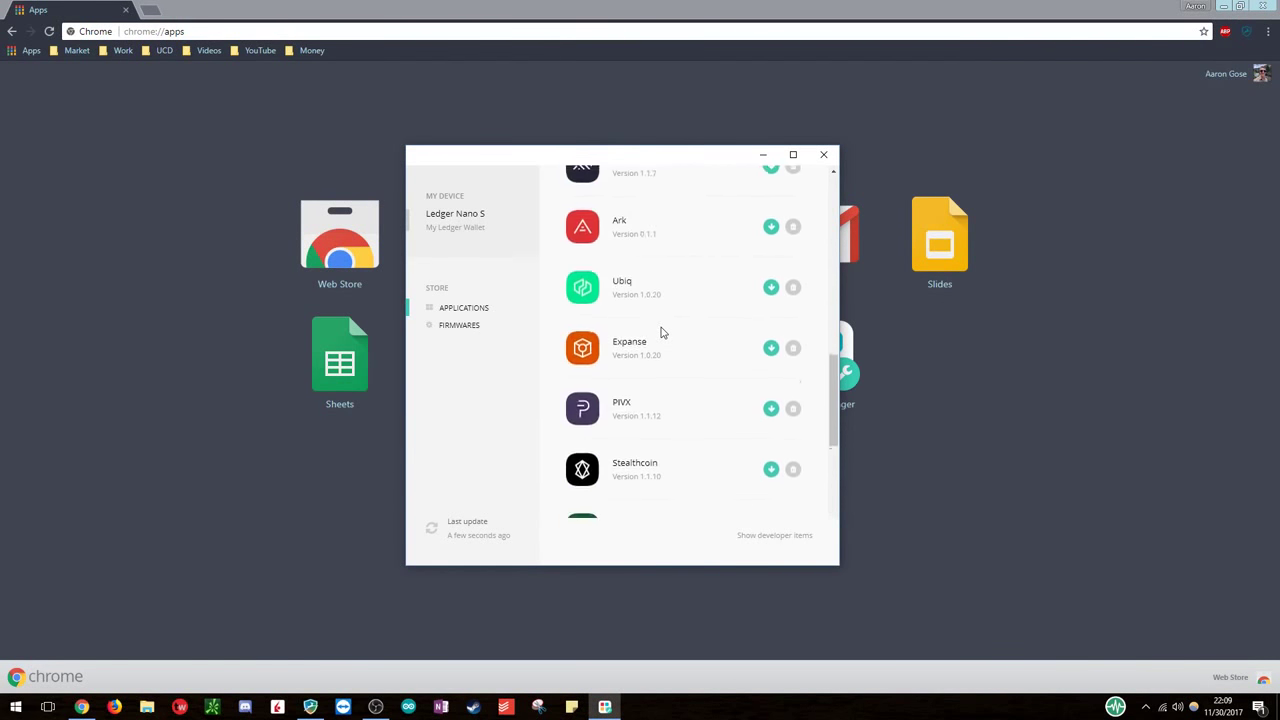
scroll(660, 332, "up", 12)
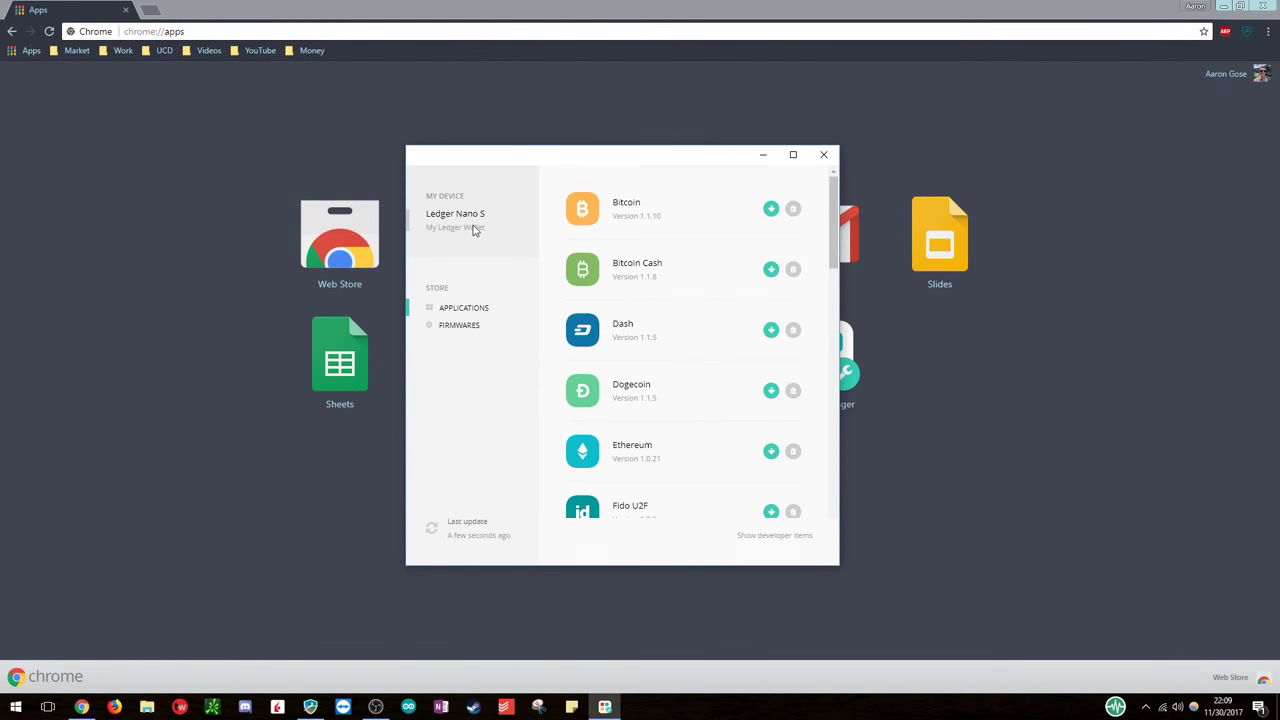
Check the device's available firmwares, return to the applications list and close Ledger Manager.
left_click(459, 326)
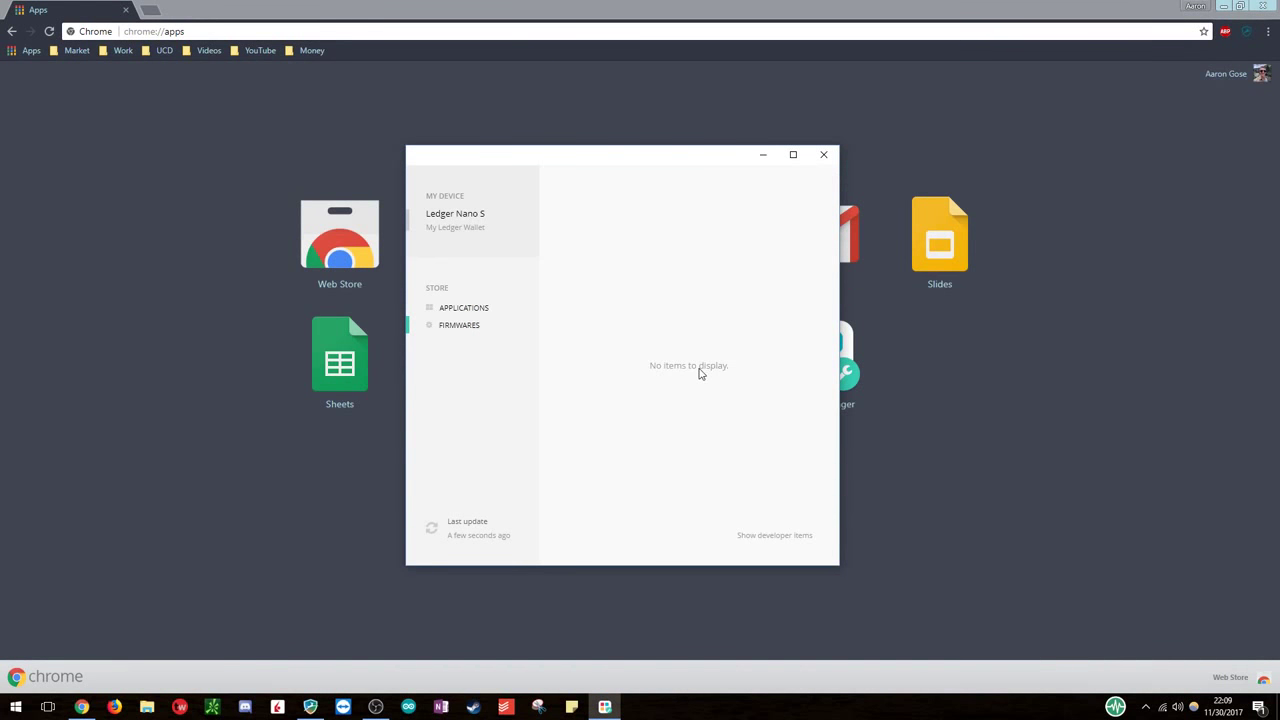
left_click(452, 309)
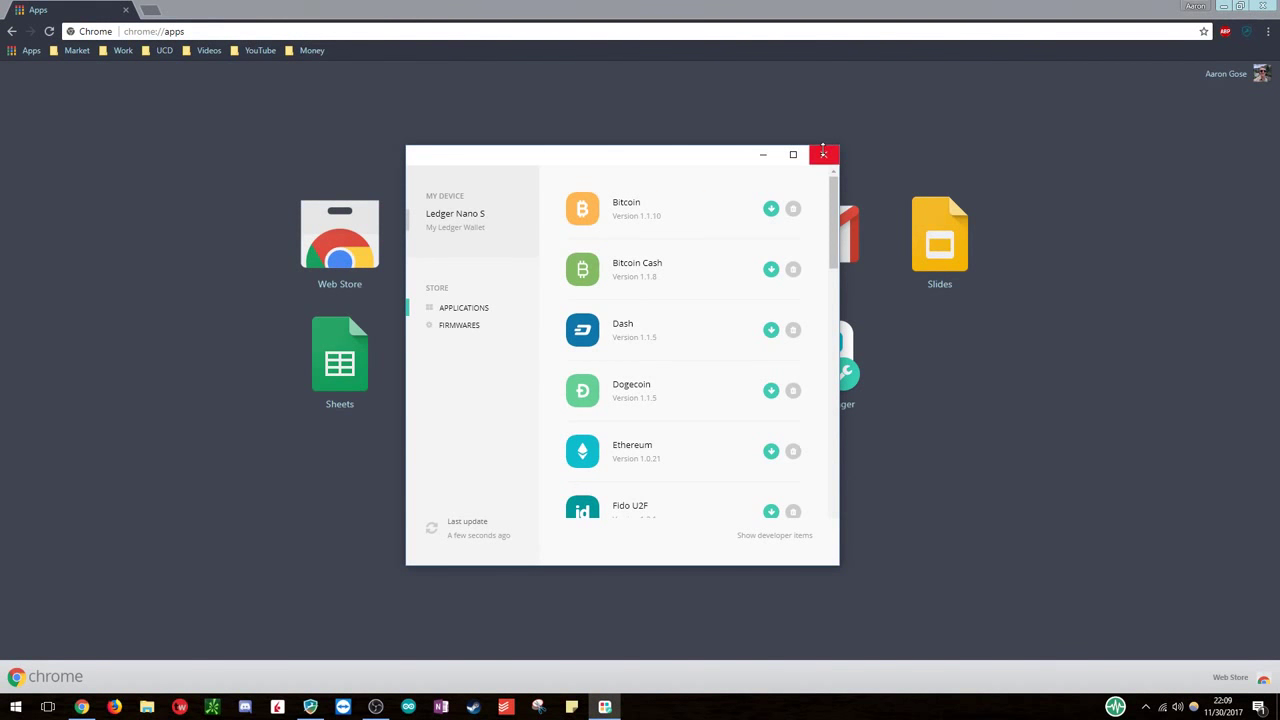
left_click(823, 154)
Open Ledger Wallet Bitcoin with the device unlocked, choosing the Bitcoin chain and the Segwit address type.
left_click(576, 360)
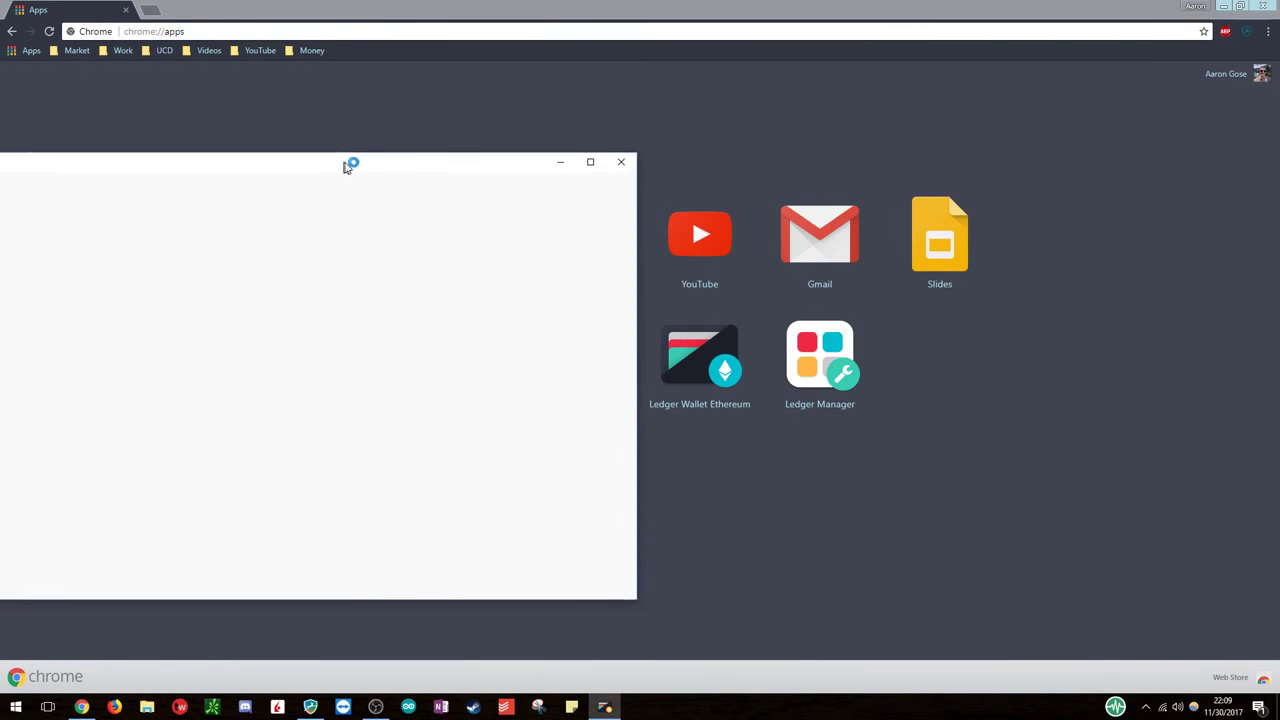
left_click_drag(351, 163, 406, 160)
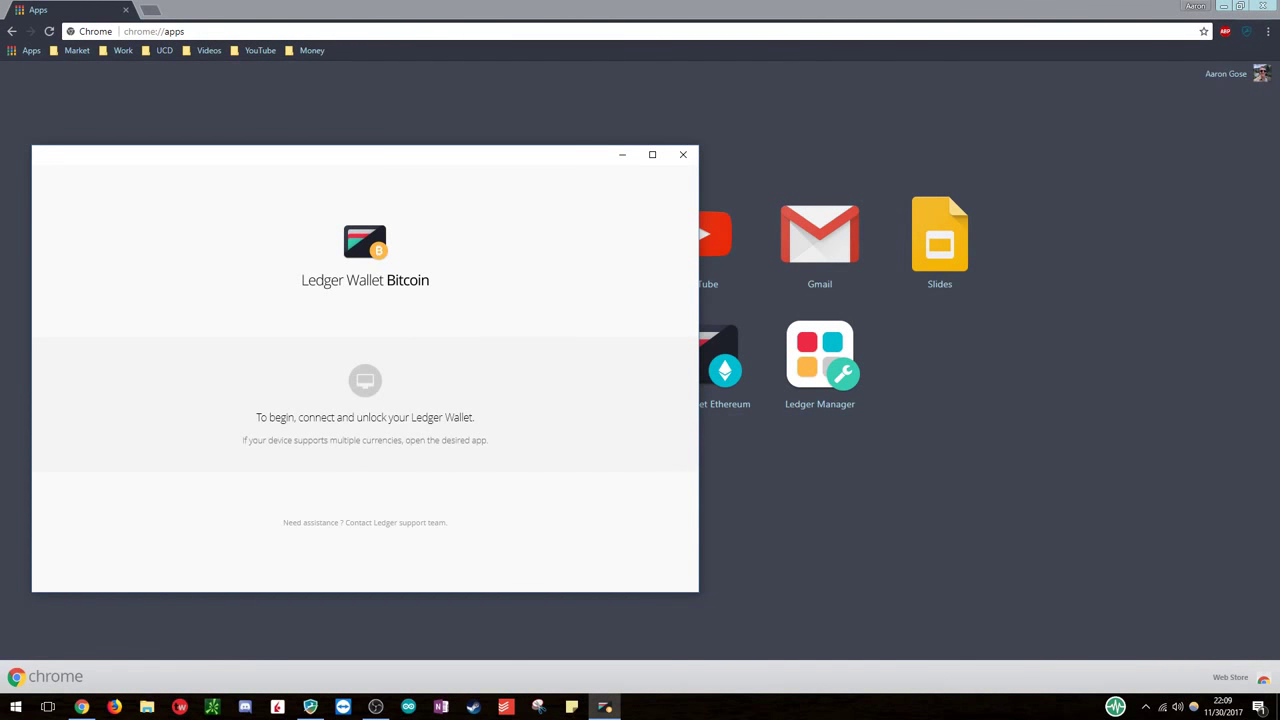
key("alt+Tab")
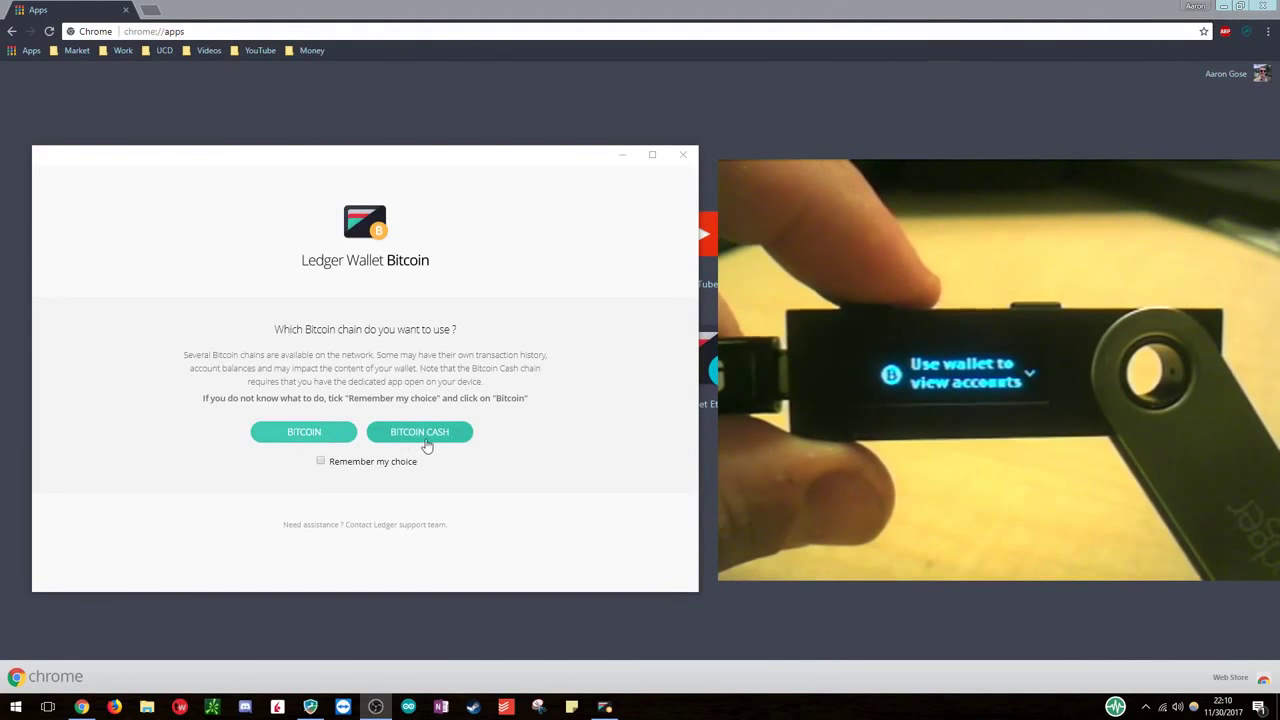
left_click(318, 445)
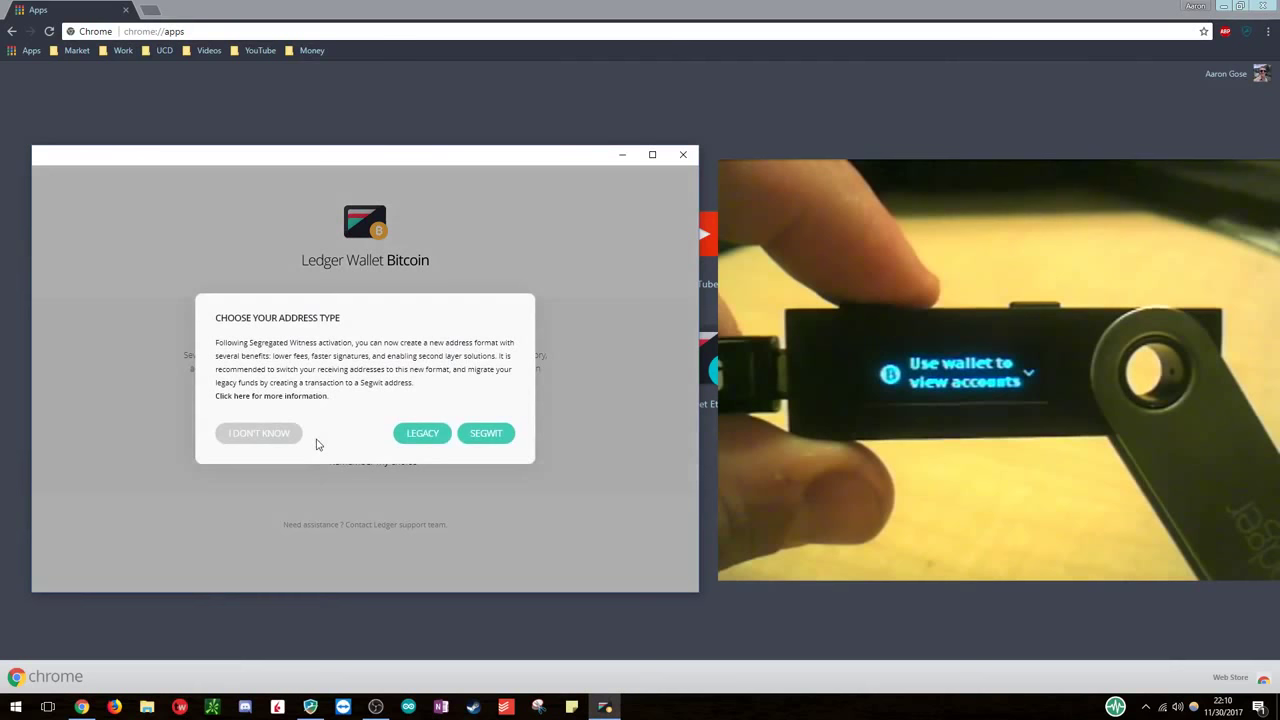
left_click(485, 436)
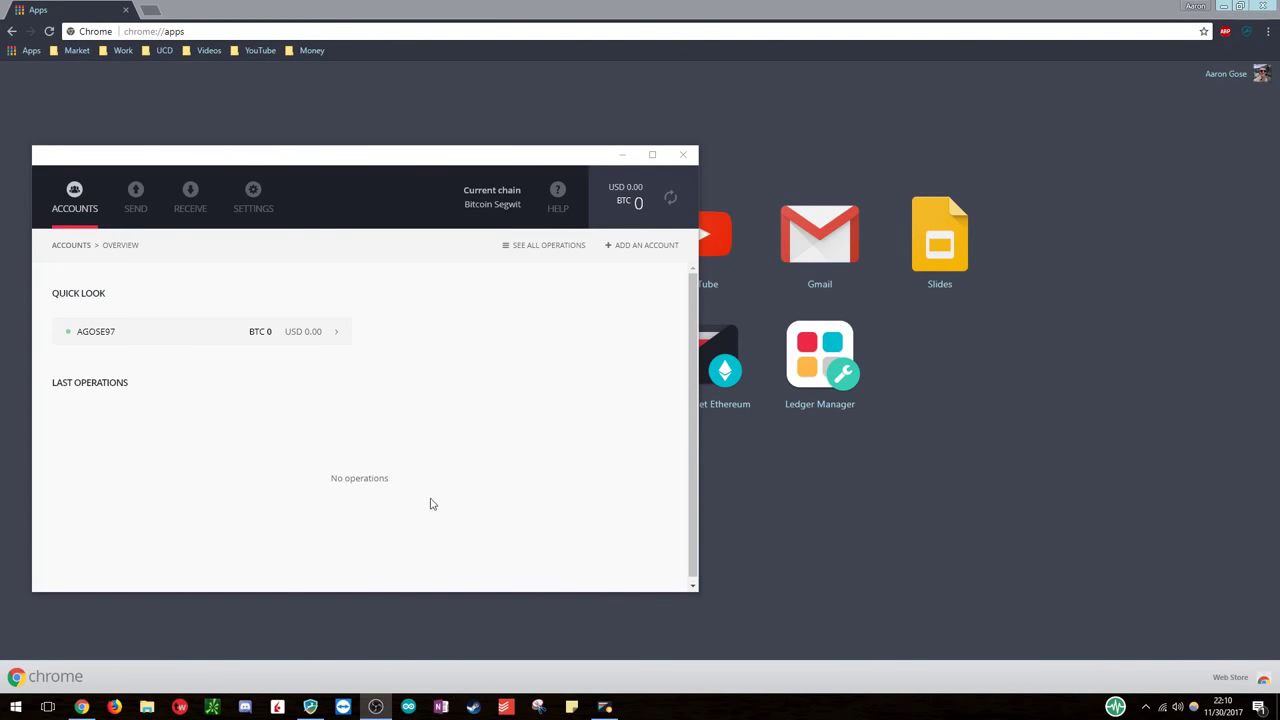
View all wallet operations, return to the accounts overview and try to add a new account.
left_click(514, 248)
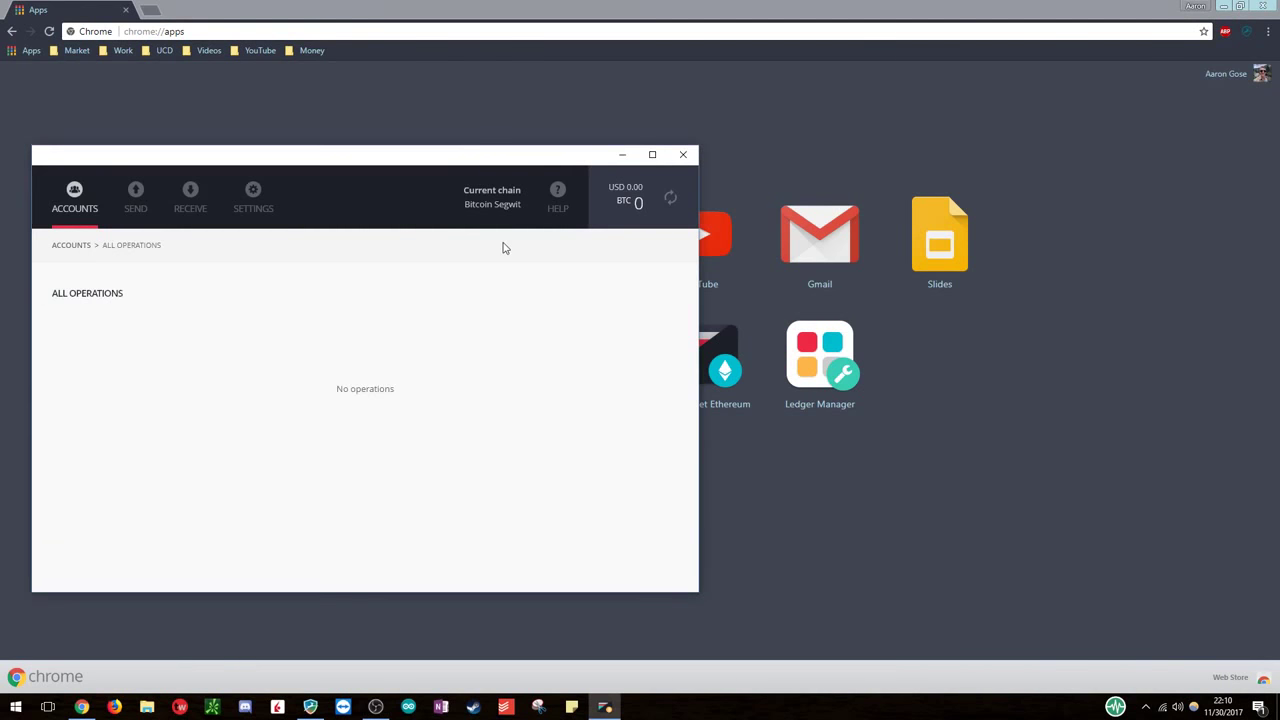
left_click(80, 249)
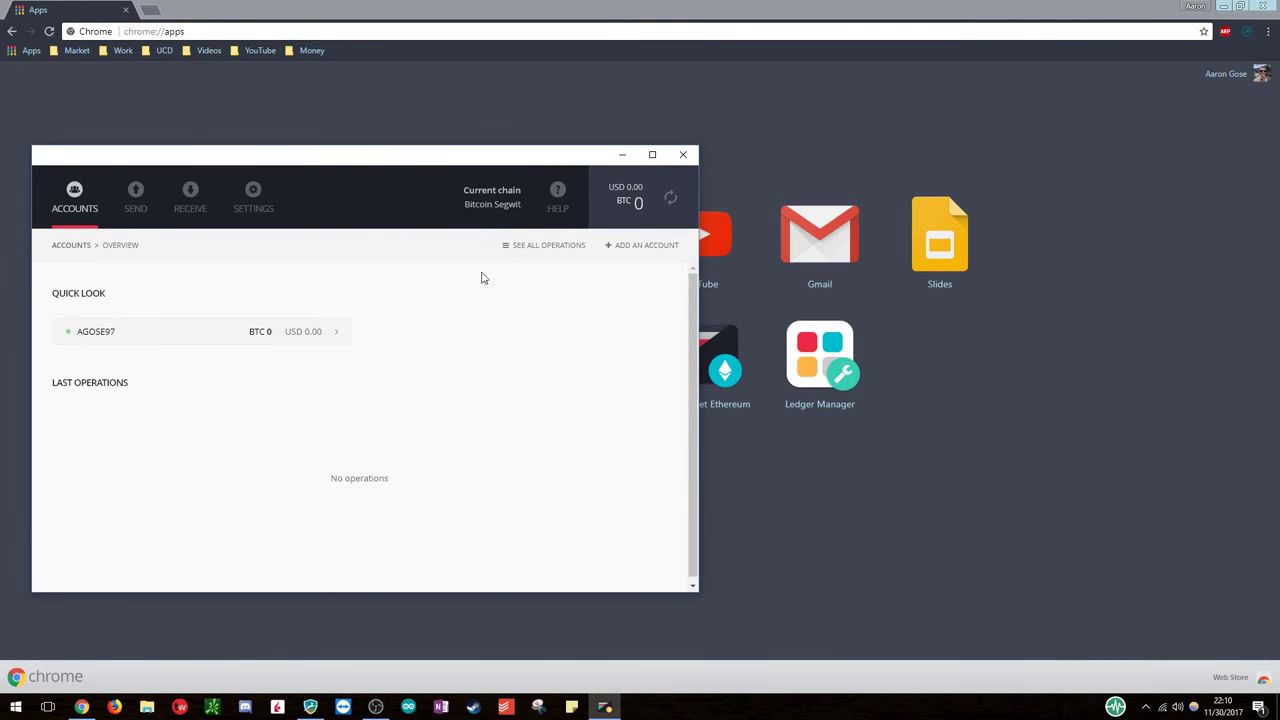
left_click(634, 249)
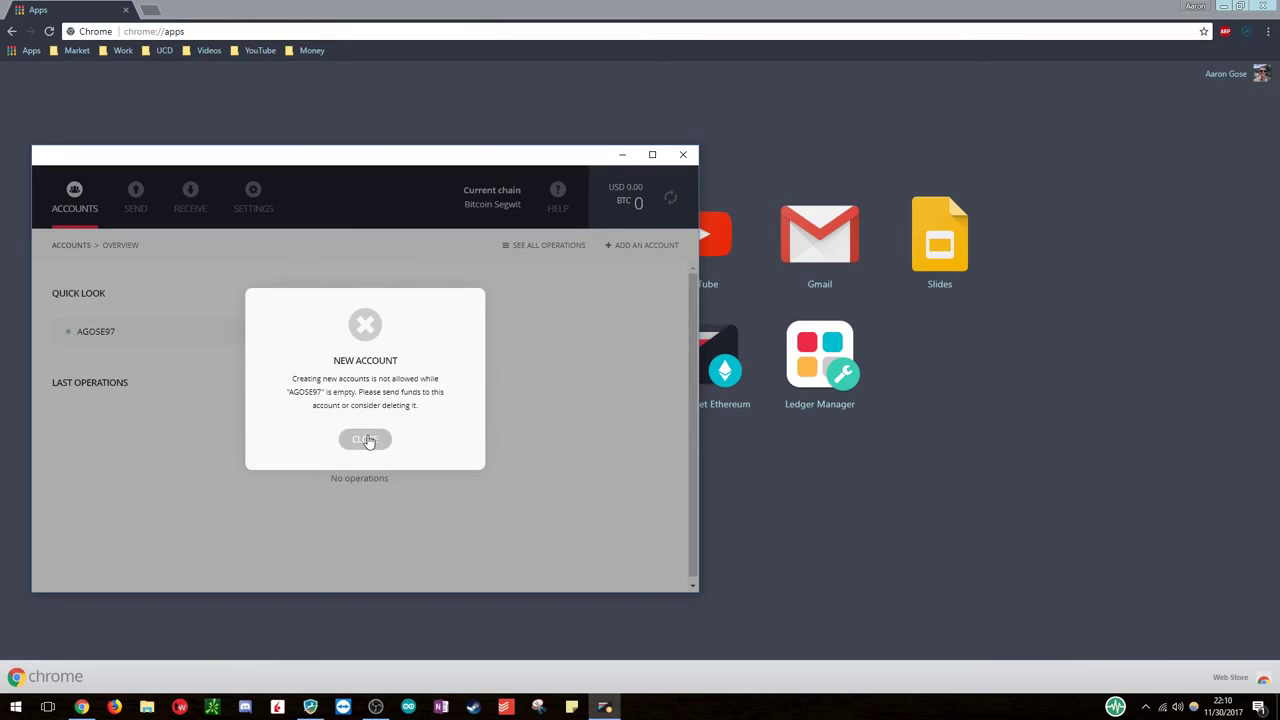
left_click(366, 440)
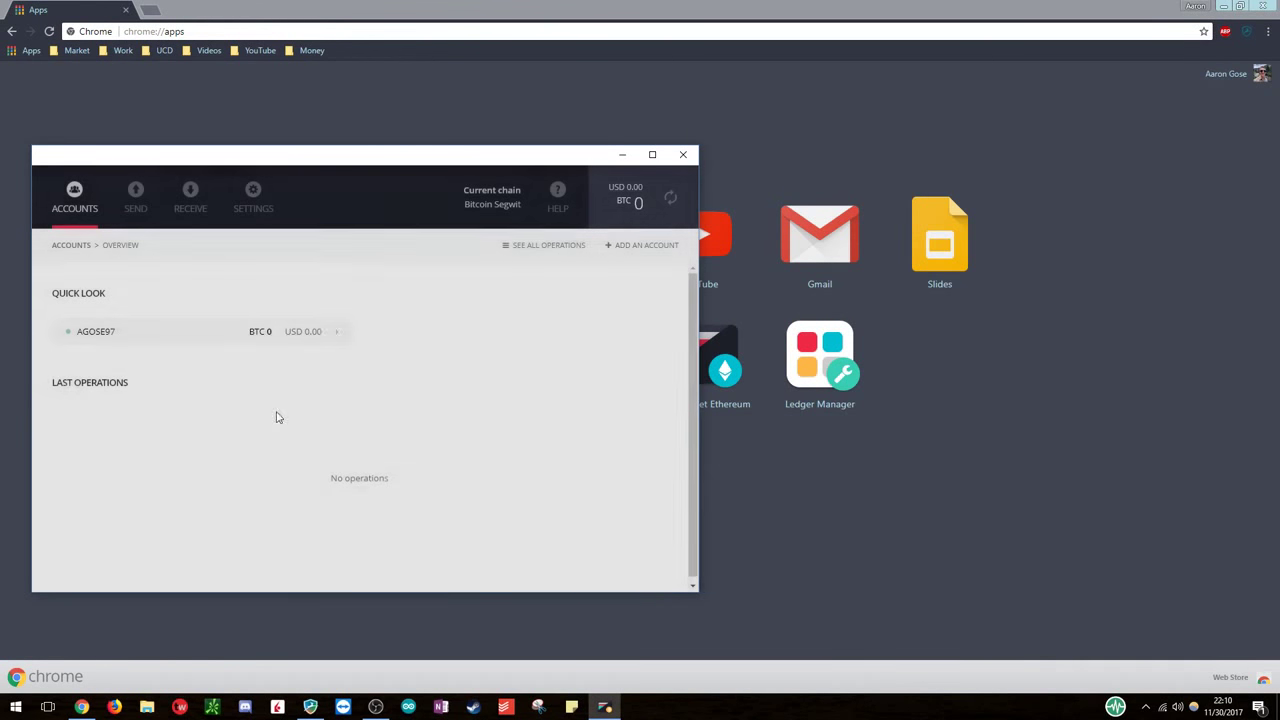
Open the Send Bitcoins form and examine its account to debit and transaction fee options.
left_click(136, 196)
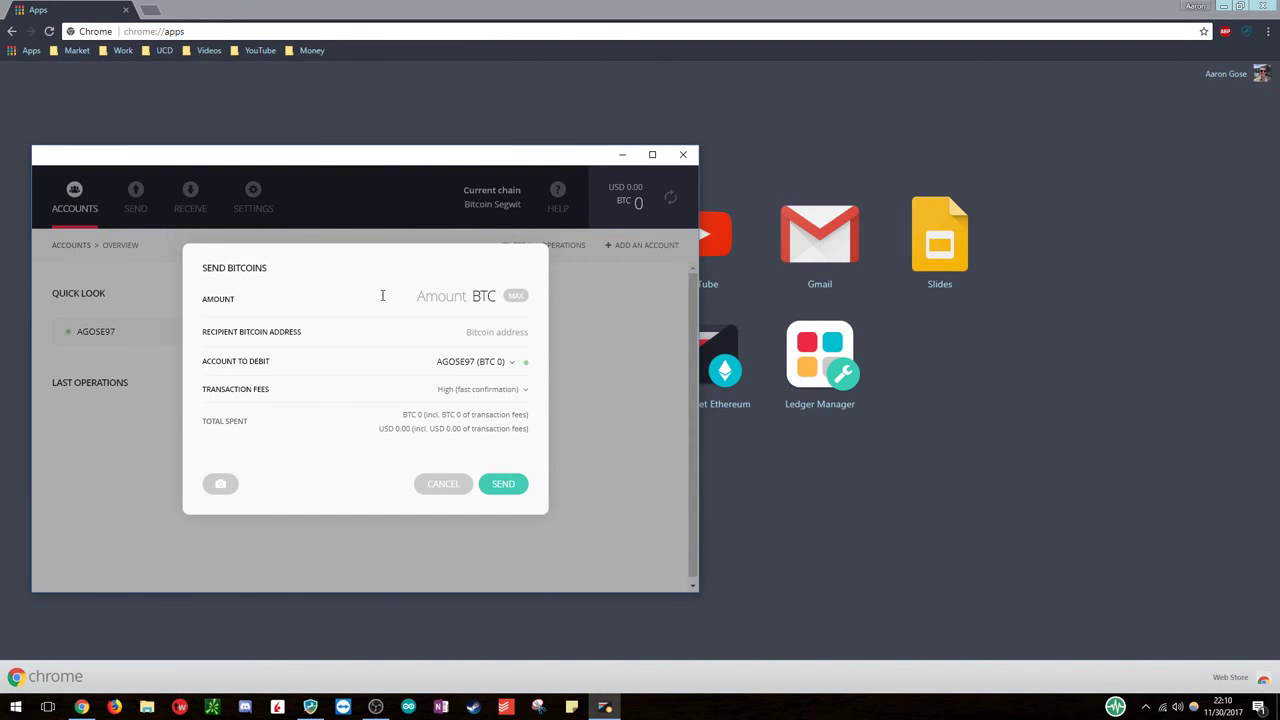
left_click(493, 364)
left_click(496, 373)
left_click(495, 390)
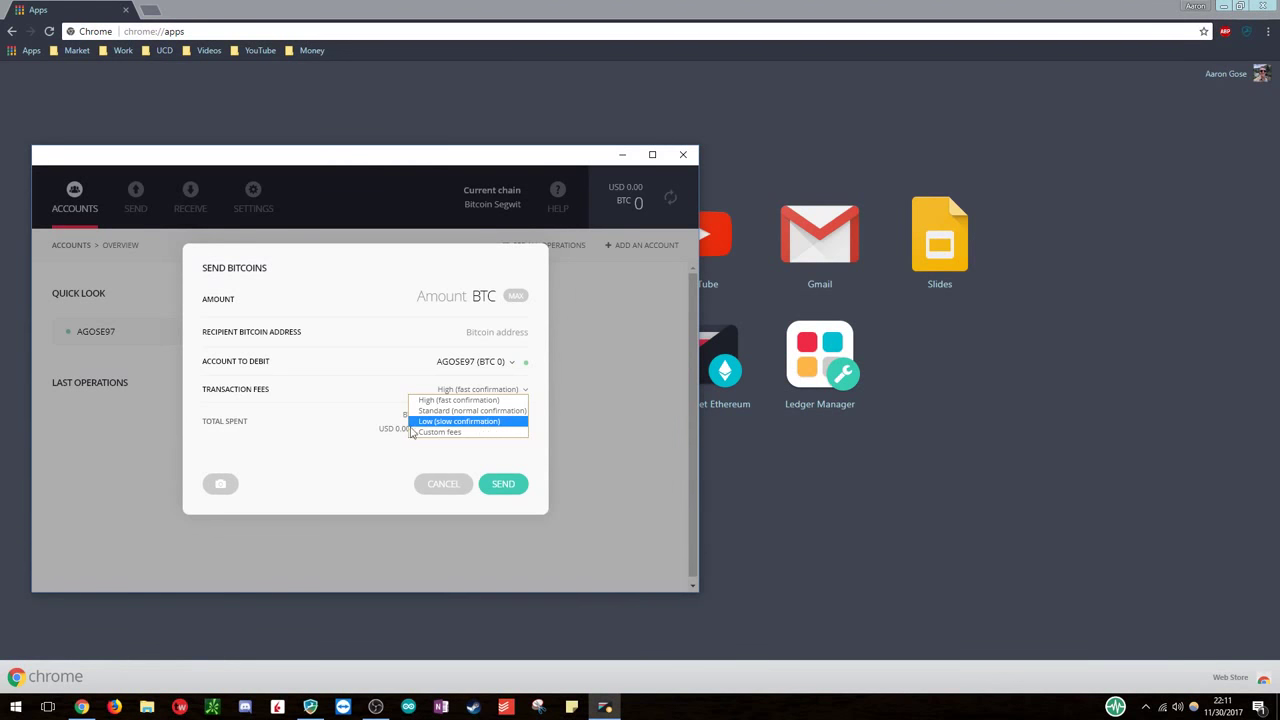
left_click(366, 444)
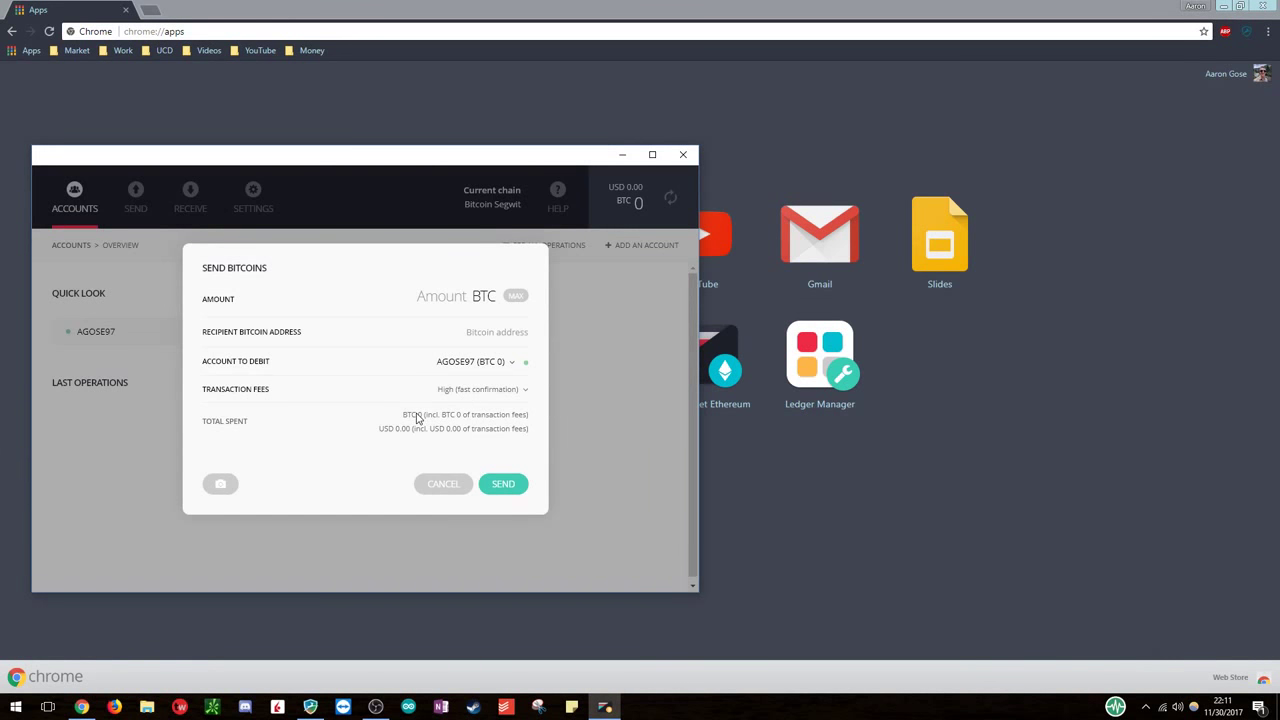
Try scanning a recipient QR code while denying camera access, and dismiss the Send Bitcoins form.
left_click(225, 487)
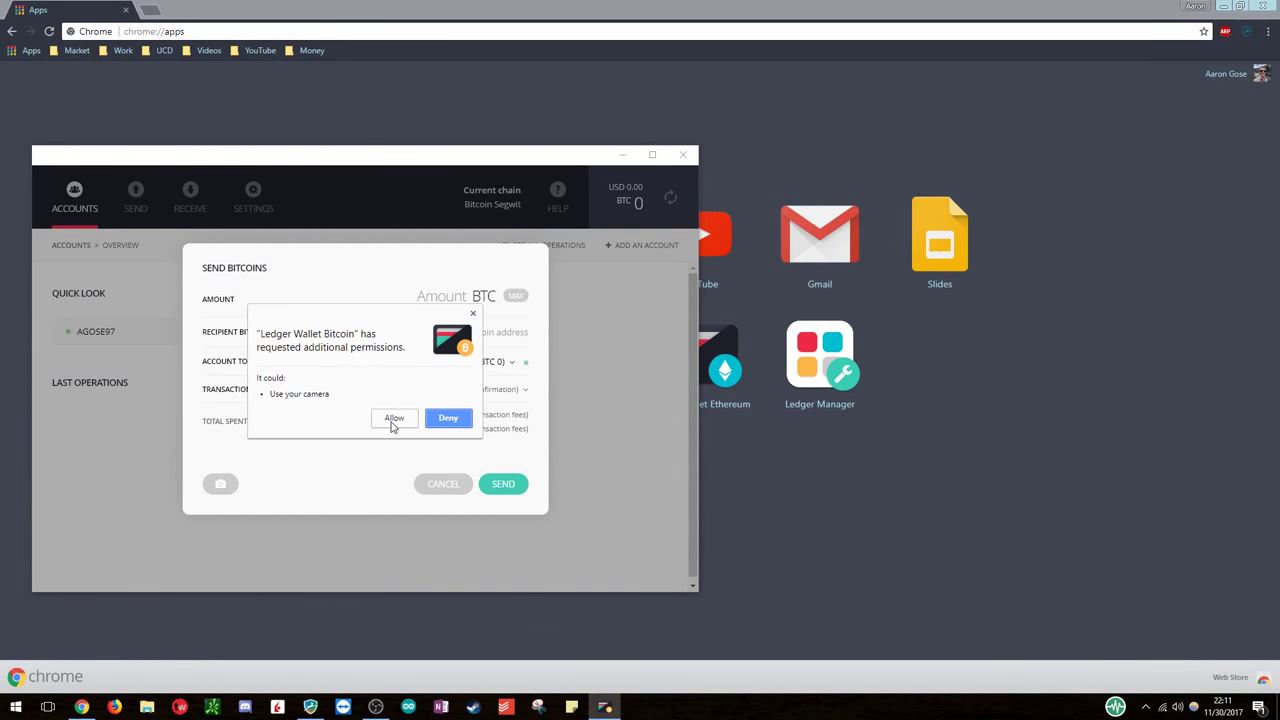
left_click(432, 423)
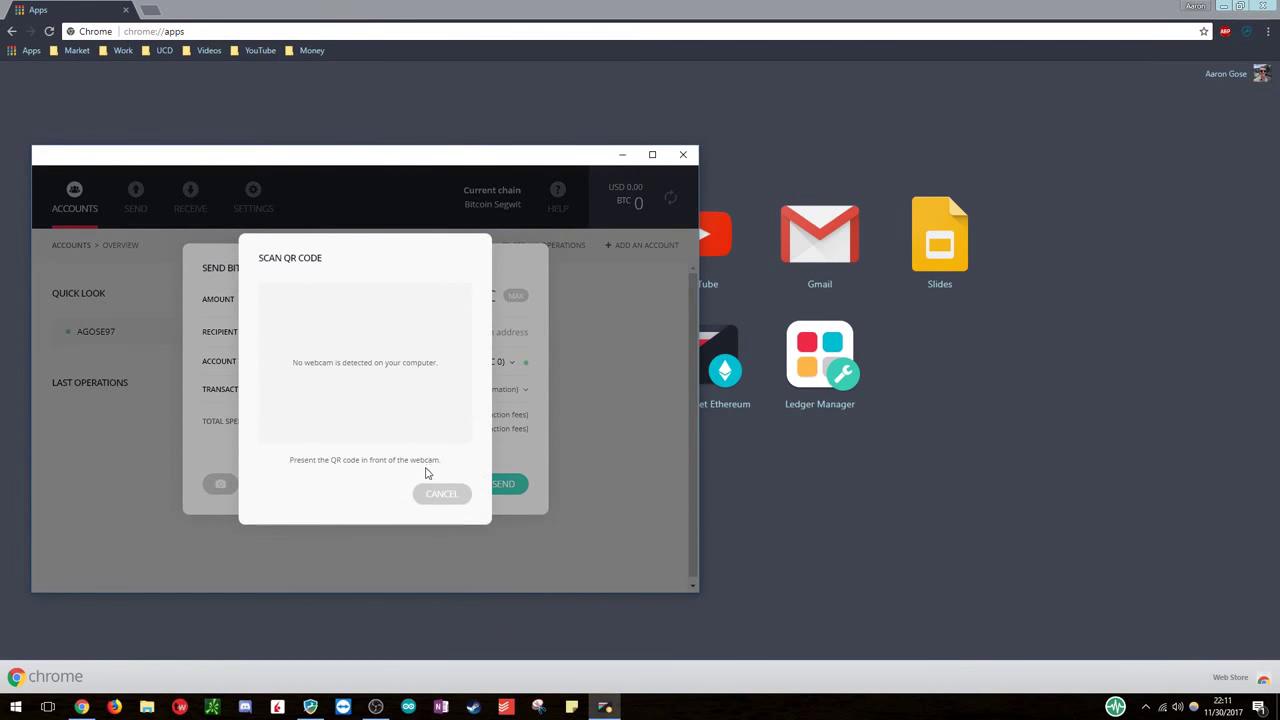
left_click(441, 494)
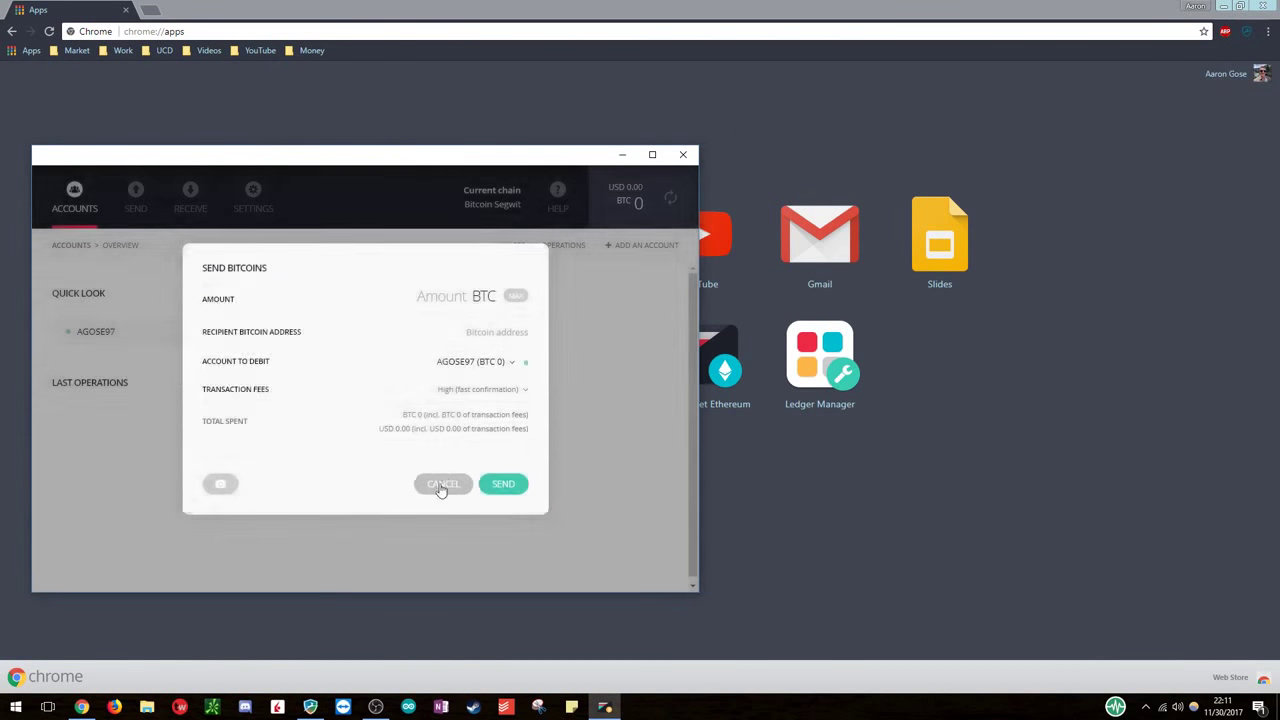
left_click(609, 328)
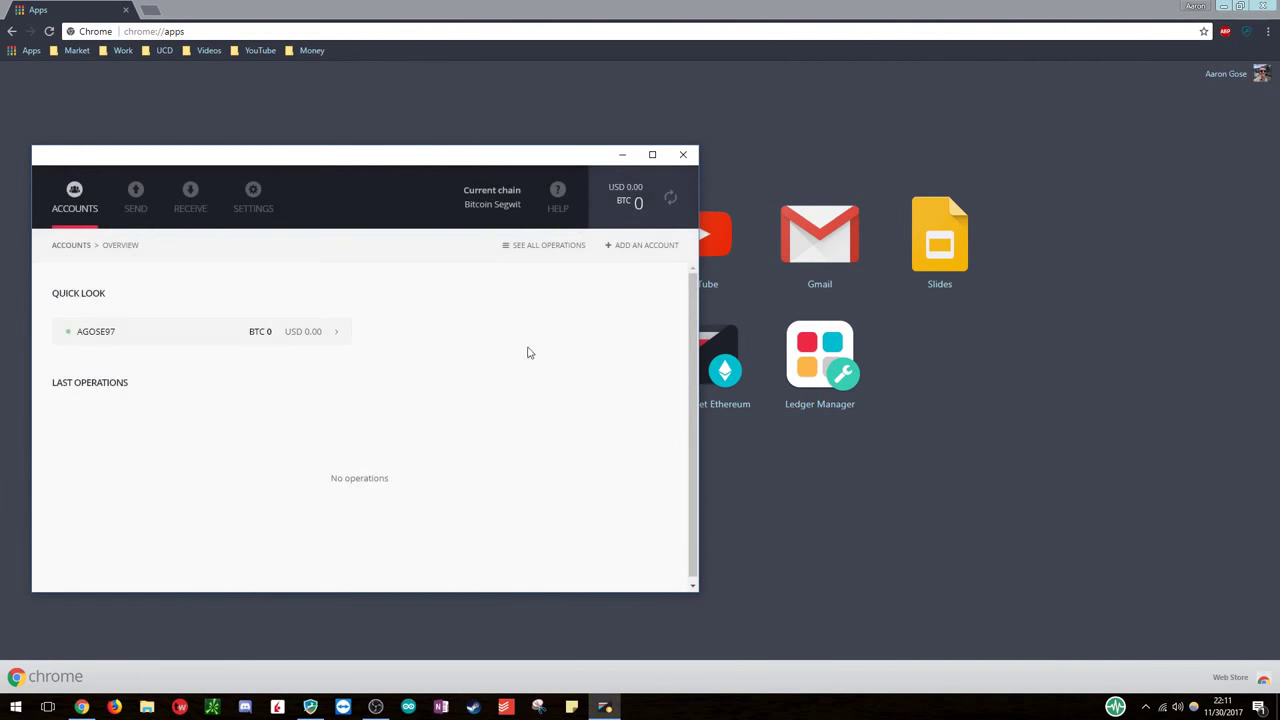
Copy the account's receiving Bitcoin address from the Receive Bitcoins form and dismiss the form.
left_click(187, 198)
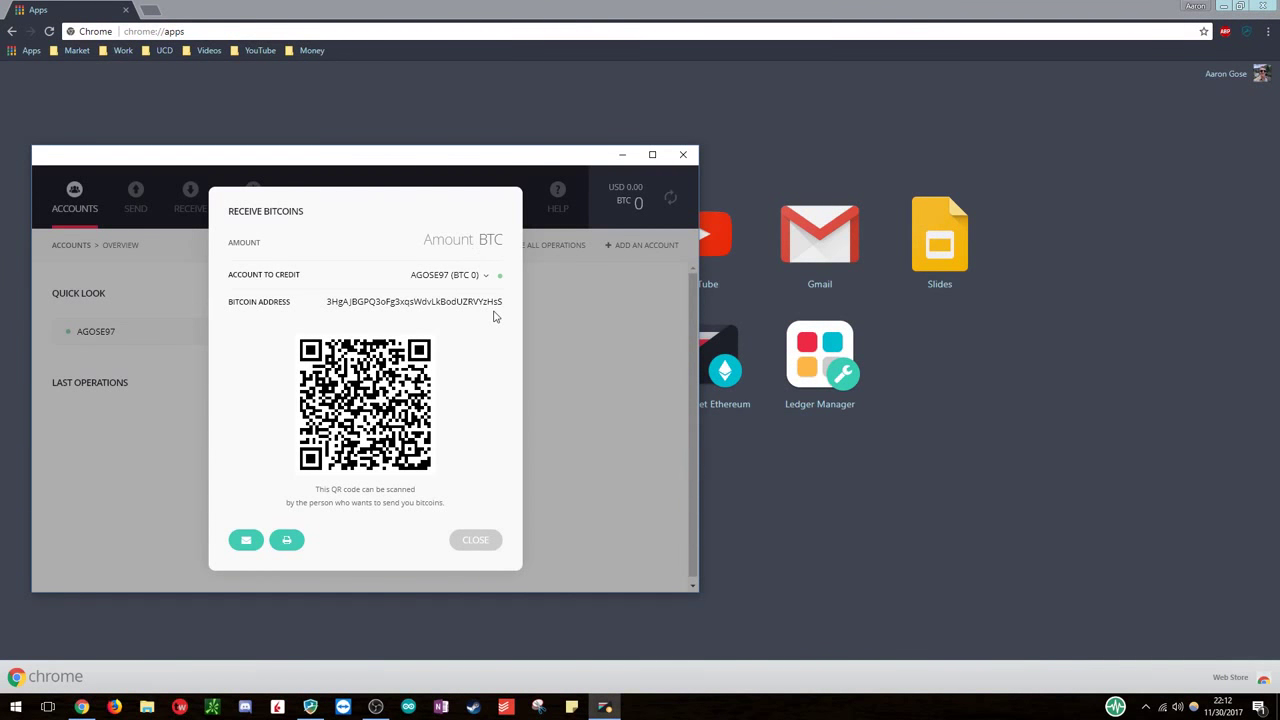
left_click_drag(503, 302, 326, 302)
right_click(348, 304)
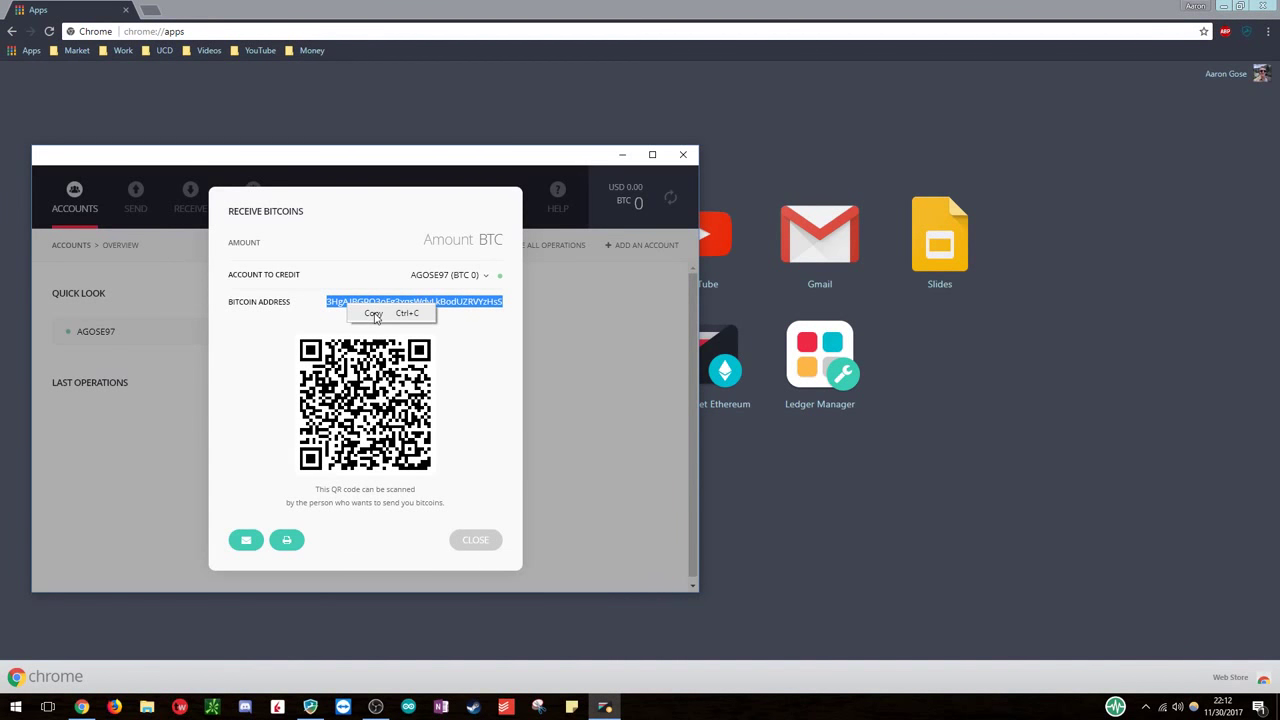
left_click(375, 317)
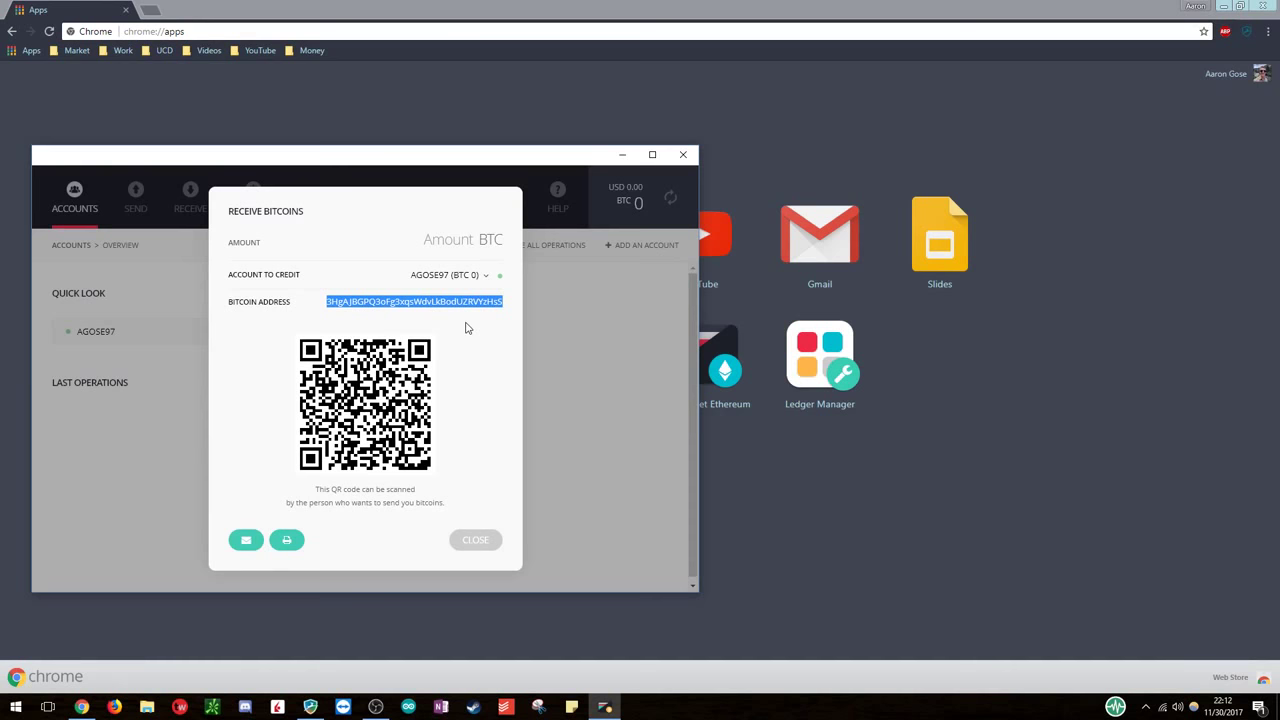
left_click(553, 330)
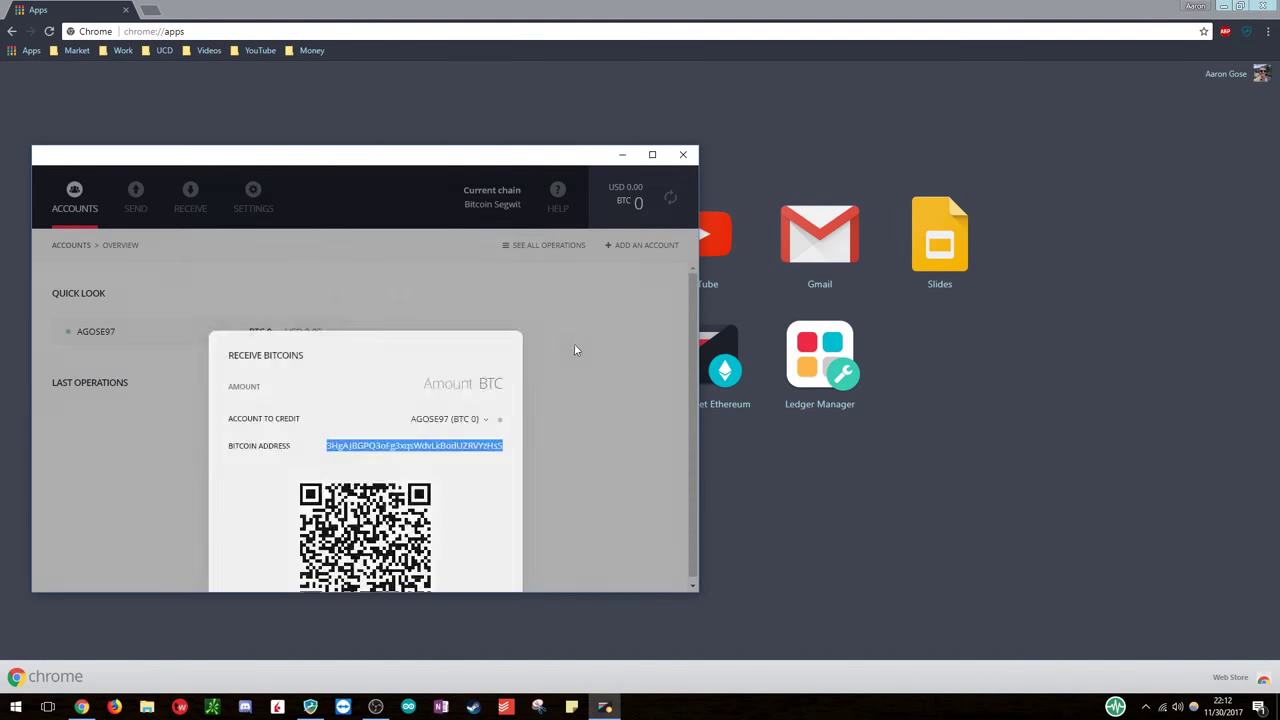
Look at the Send Bitcoins form again without sending, and review the wallet's display settings.
left_click(135, 202)
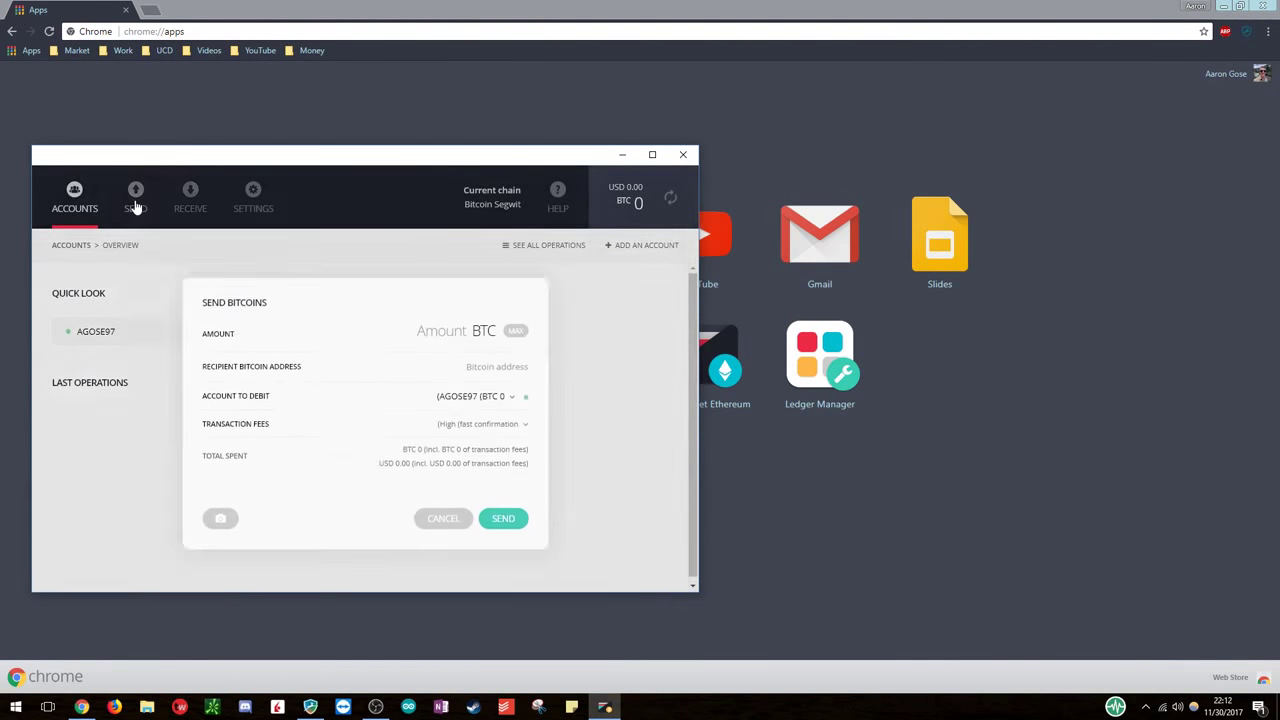
left_click(445, 483)
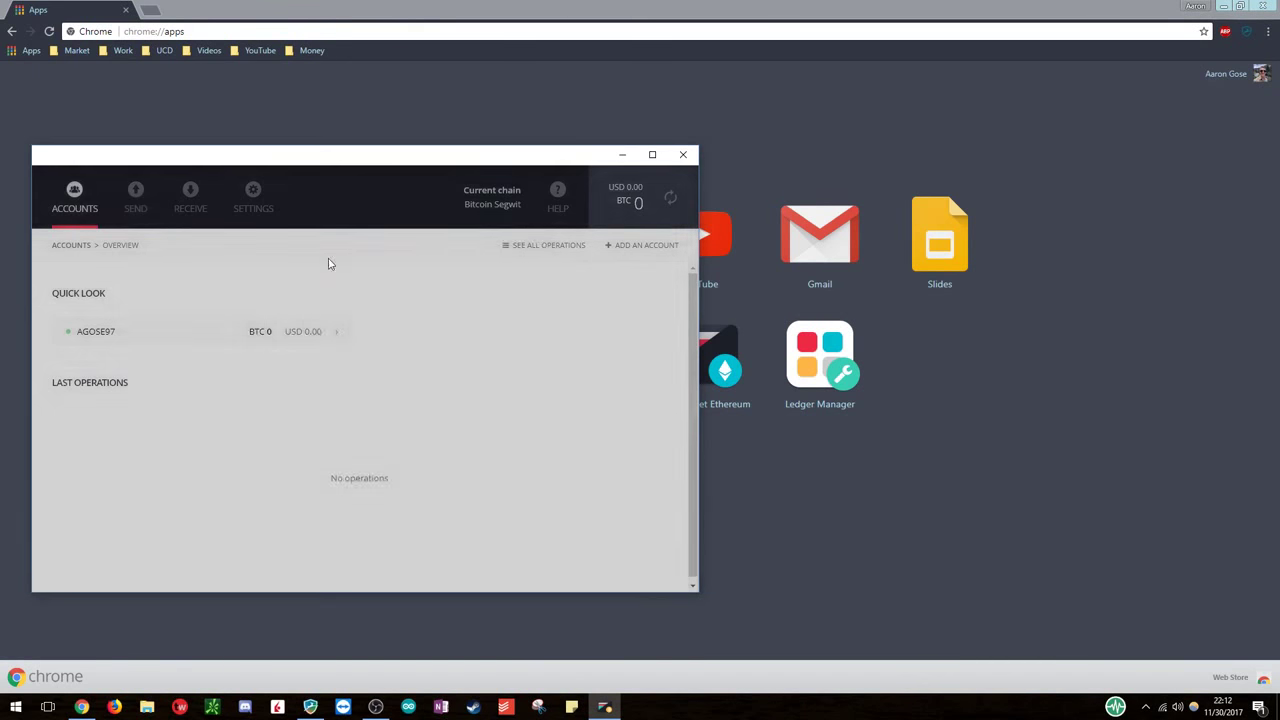
left_click(253, 202)
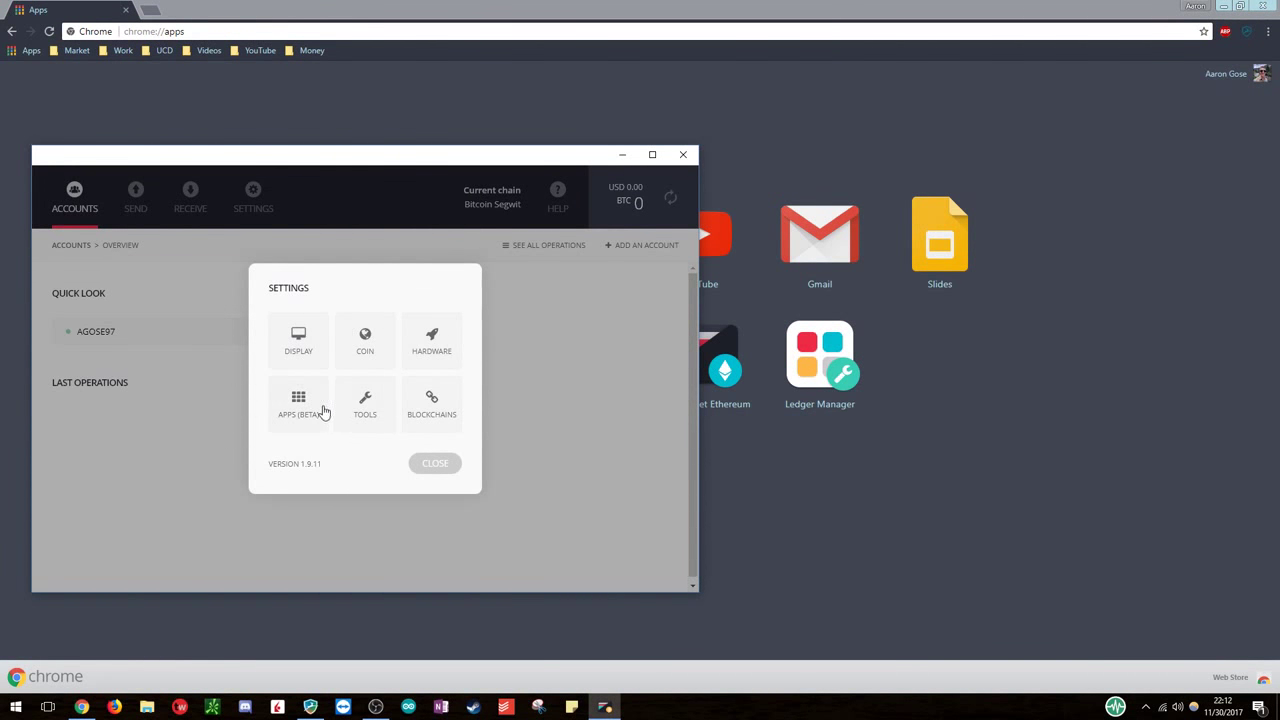
left_click(304, 345)
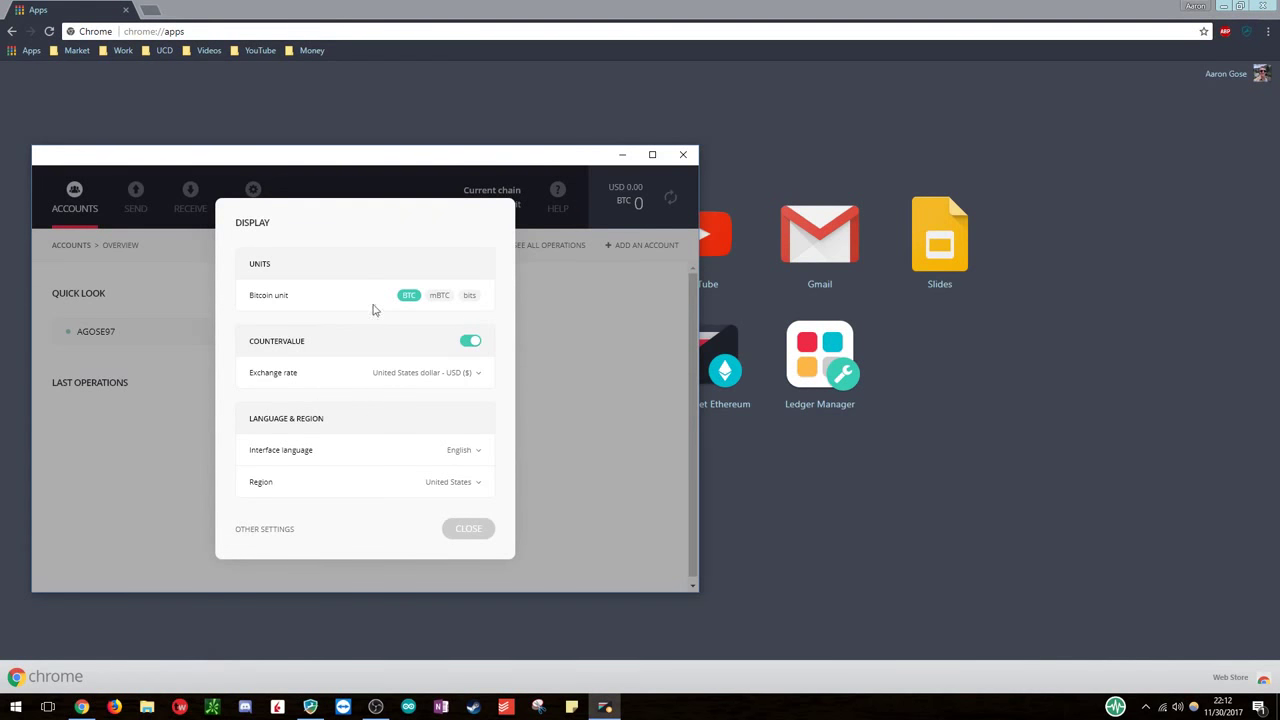
left_click(464, 529)
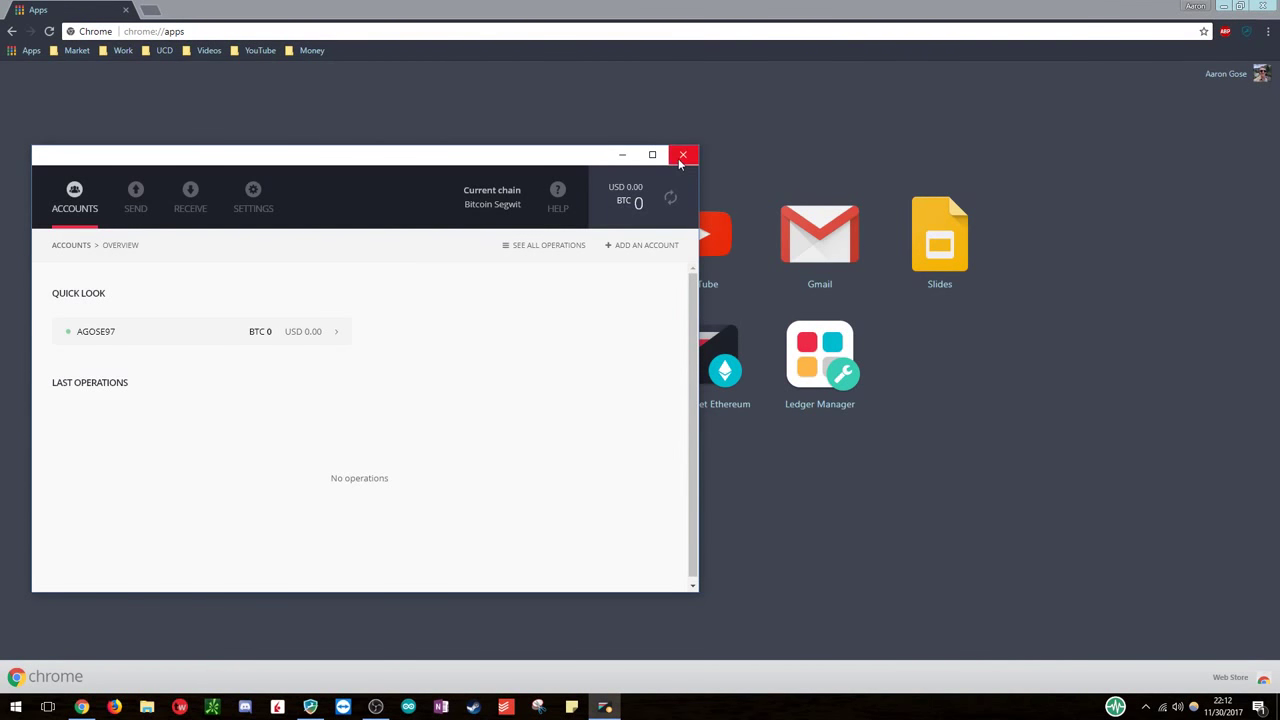
Close the Bitcoin wallet and open Ledger Wallet Ethereum.
left_click(680, 163)
left_click(686, 366)
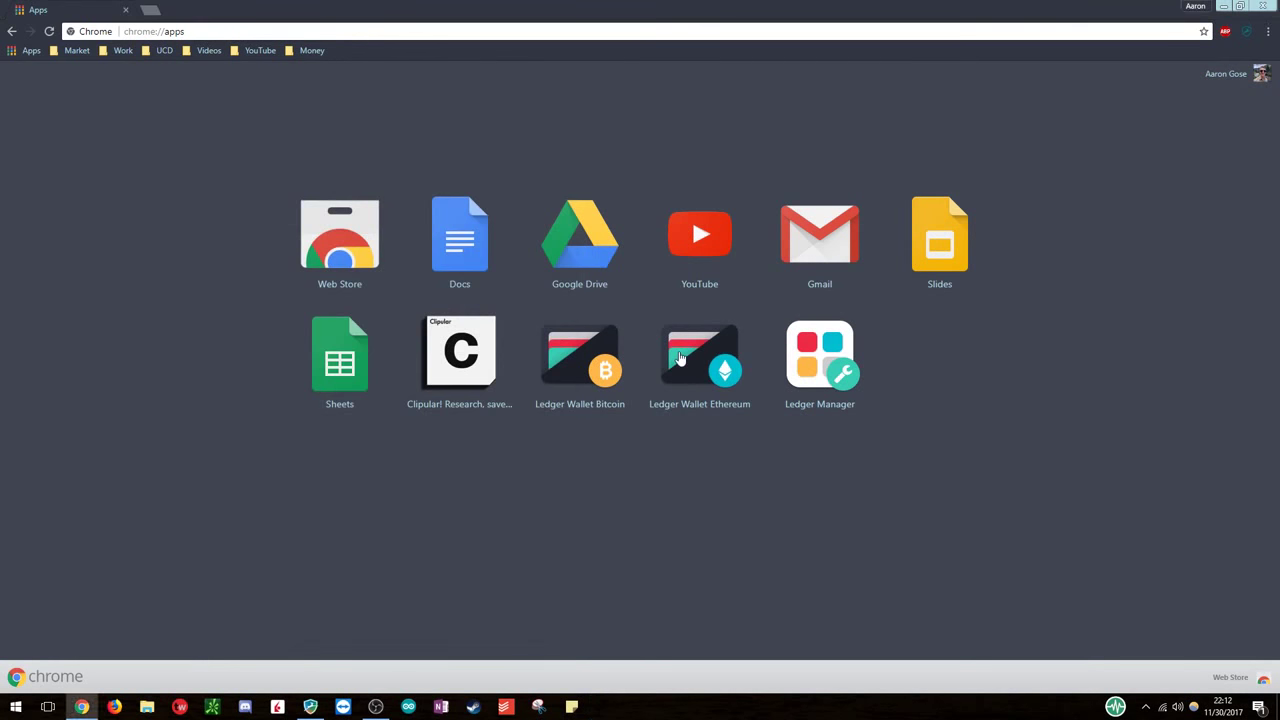
Move the Ethereum wallet window to a clear spot on the desktop and open the Send Ether form.
left_click_drag(440, 251, 334, 143)
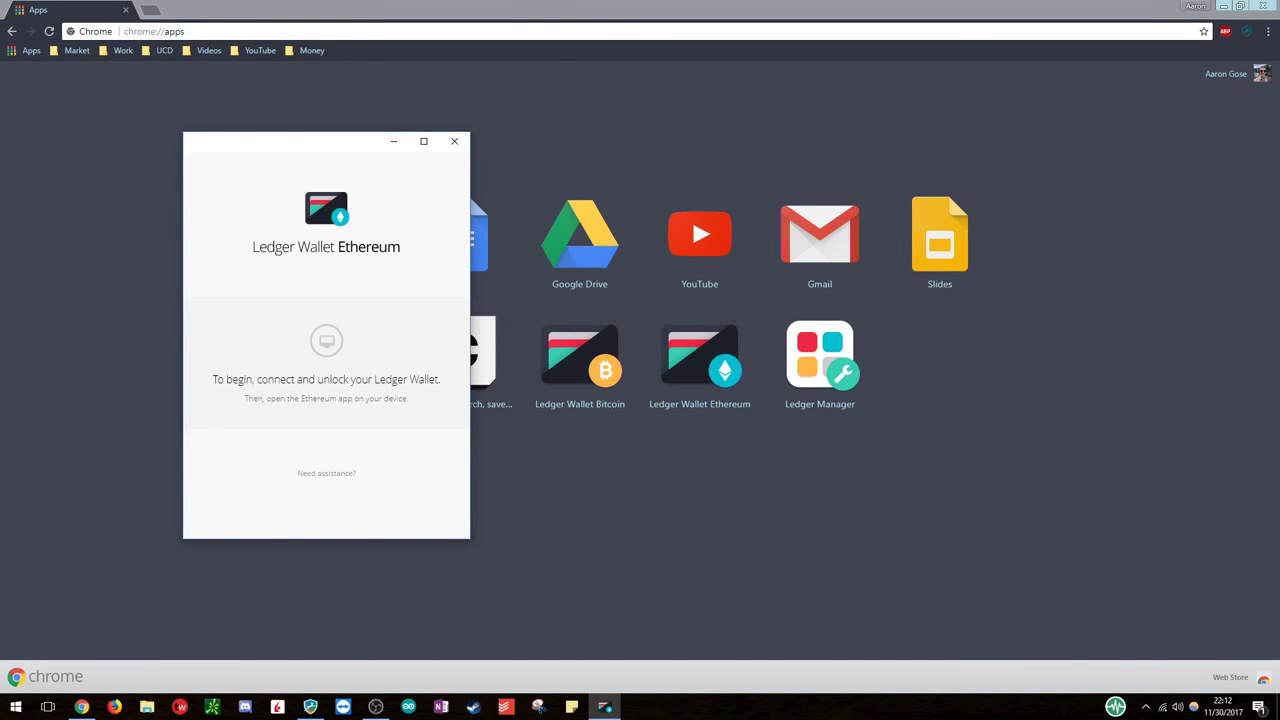
key("alt+Tab")
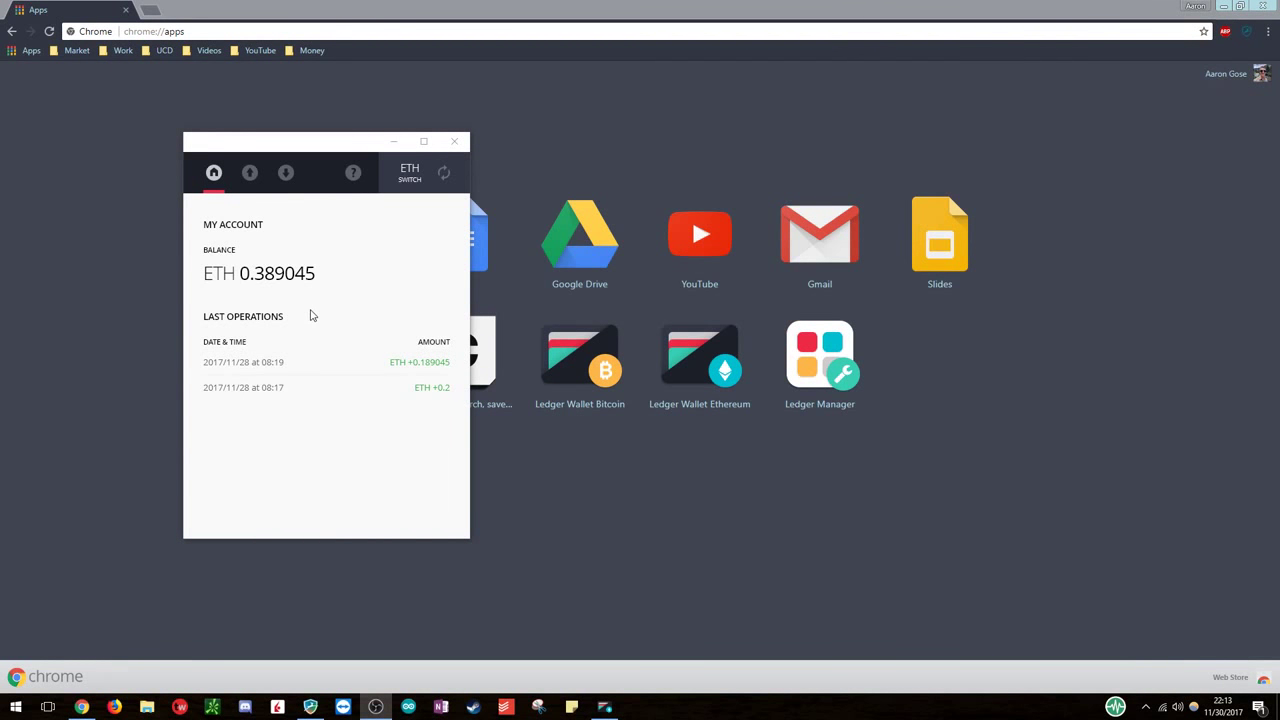
left_click(250, 174)
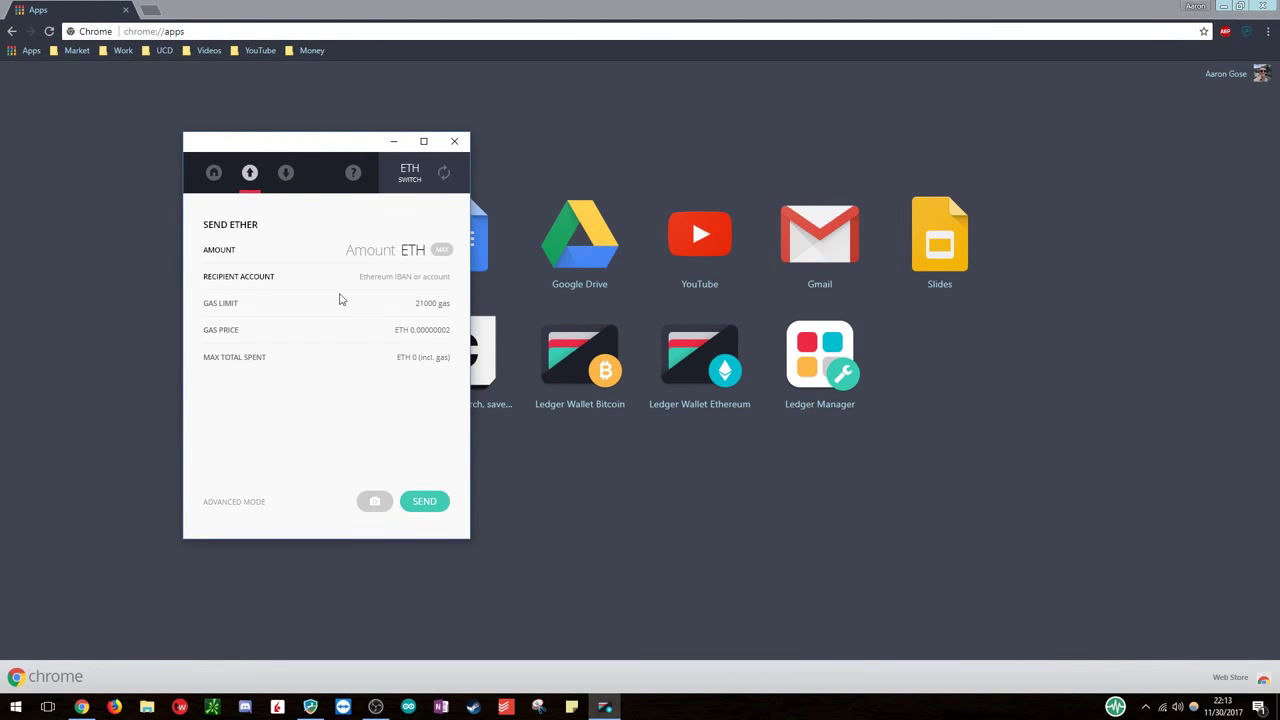
Try pasting the copied address as the recipient account in the Send Ether form, and clear the field.
right_click(418, 279)
left_click(448, 358)
left_click(452, 281)
left_click_drag(450, 277, 280, 280)
key("BackSpace")
Set the amount in the Send Ether form to 0.2 ETH.
type("2")
key("BackSpace")
type("0.2")
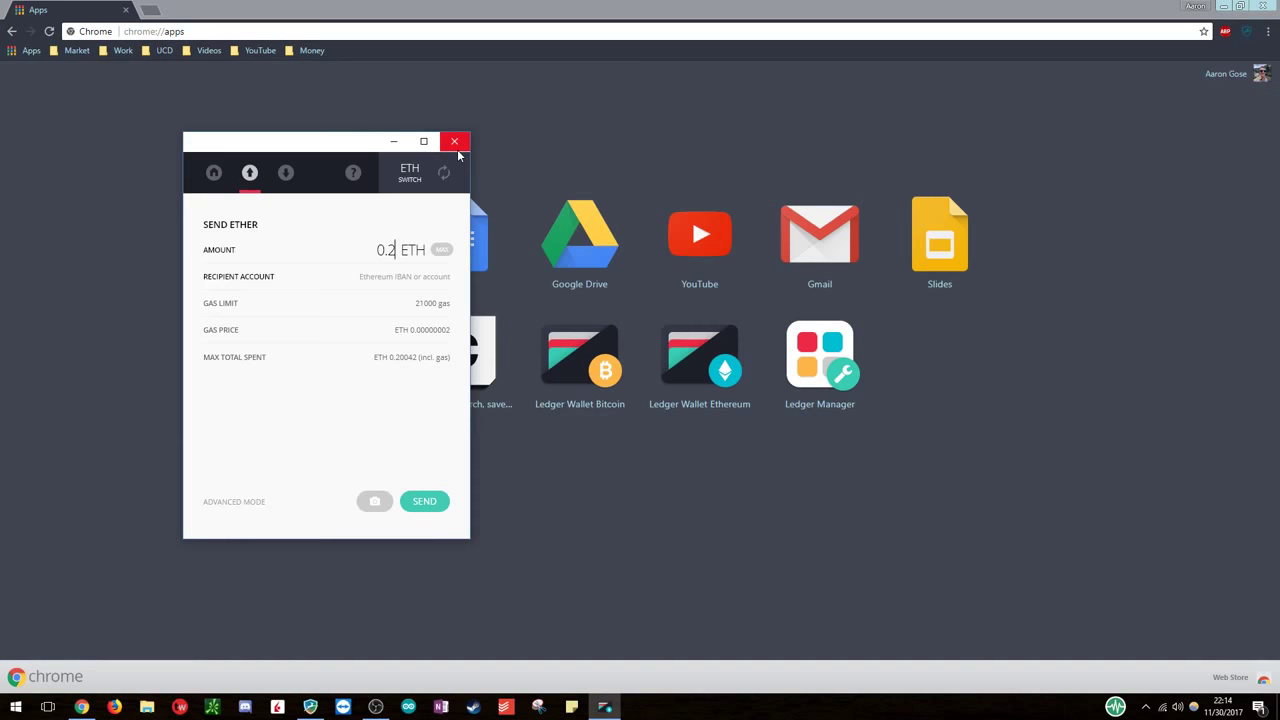
left_click_drag(350, 148, 181, 143)
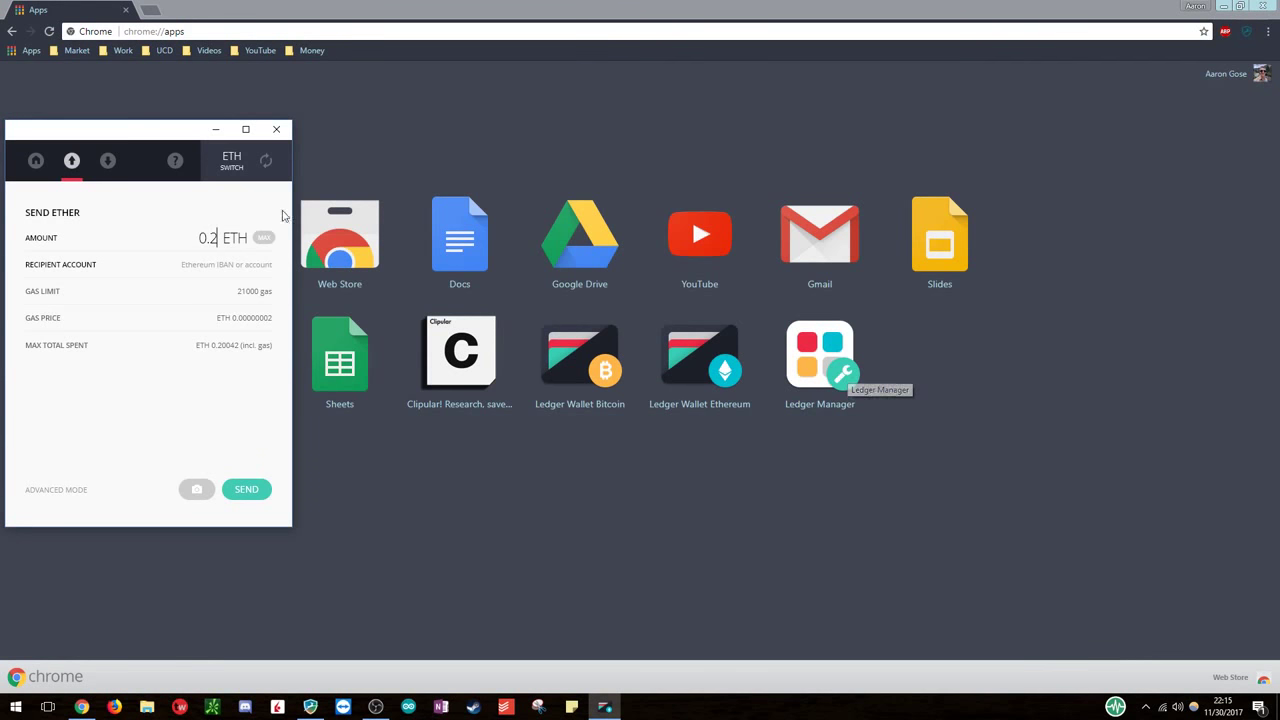
left_click_drag(161, 135, 397, 139)
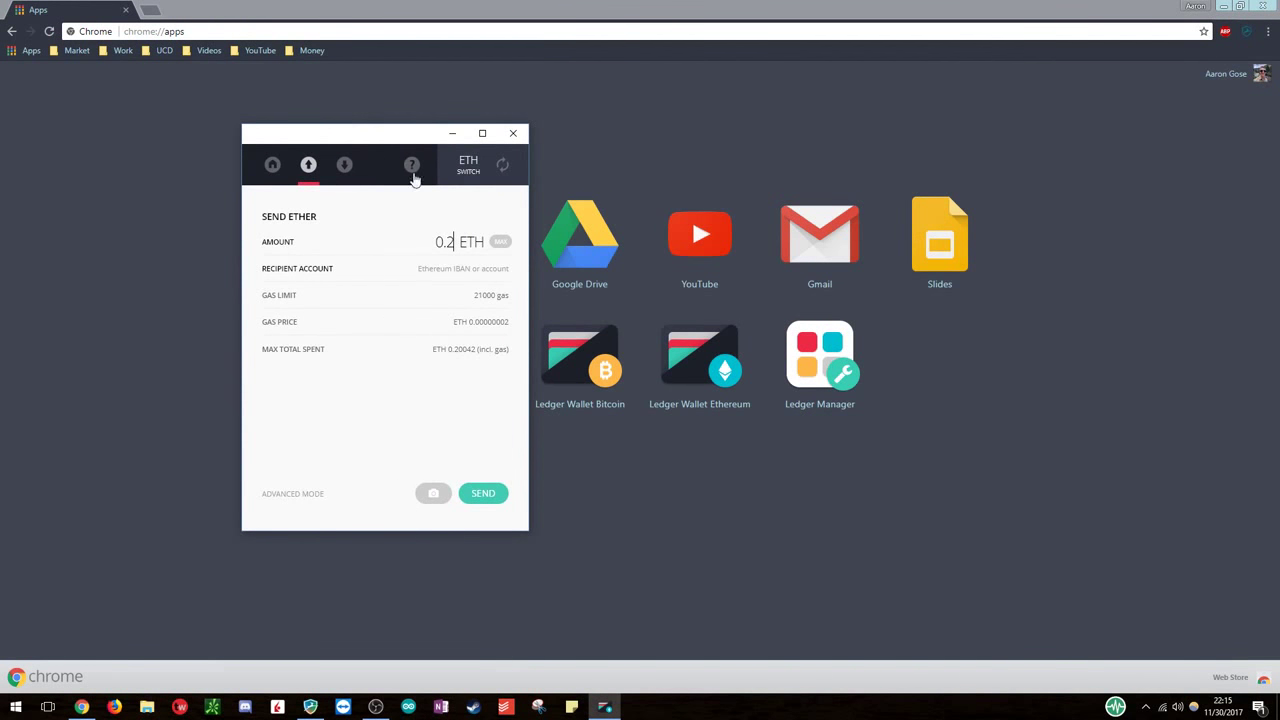